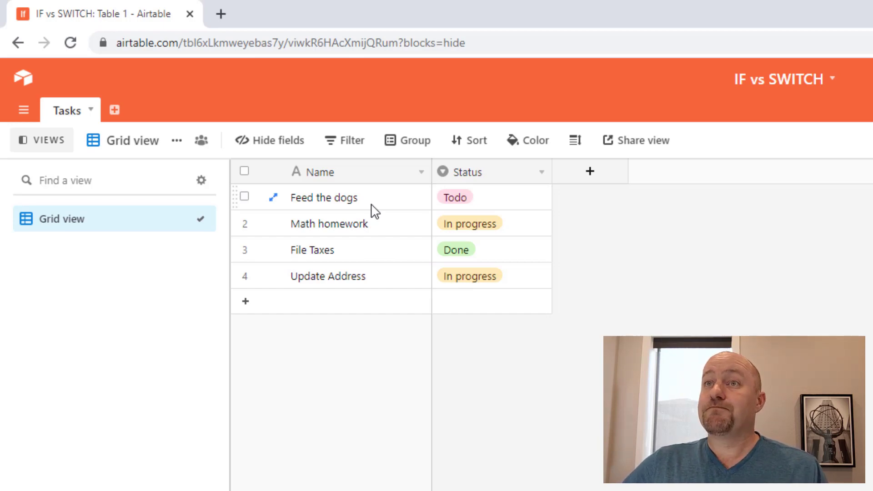
Add a checkbox field named Complete after the Status field and narrow its column
{"action": "left_click", "coordinate": [372, 206]}
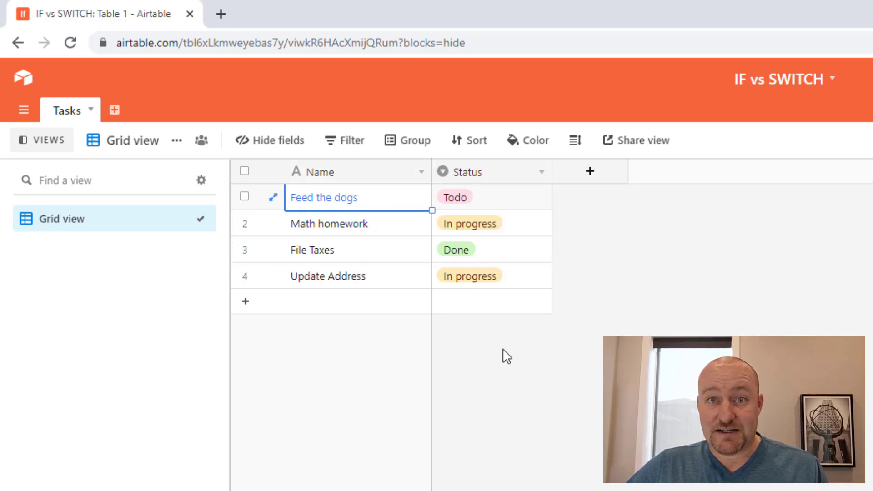
{"action": "left_click", "coordinate": [590, 172]}
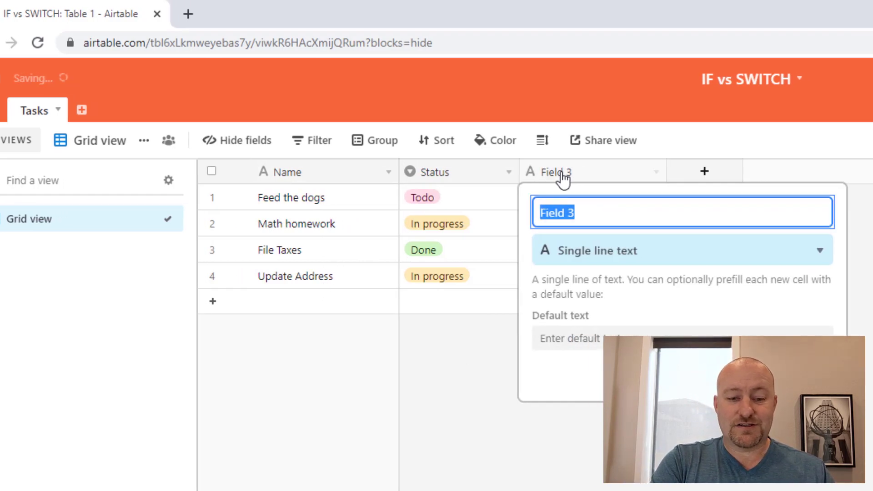
{"action": "type", "text": "Complete"}
{"action": "key", "text": "Tab"}
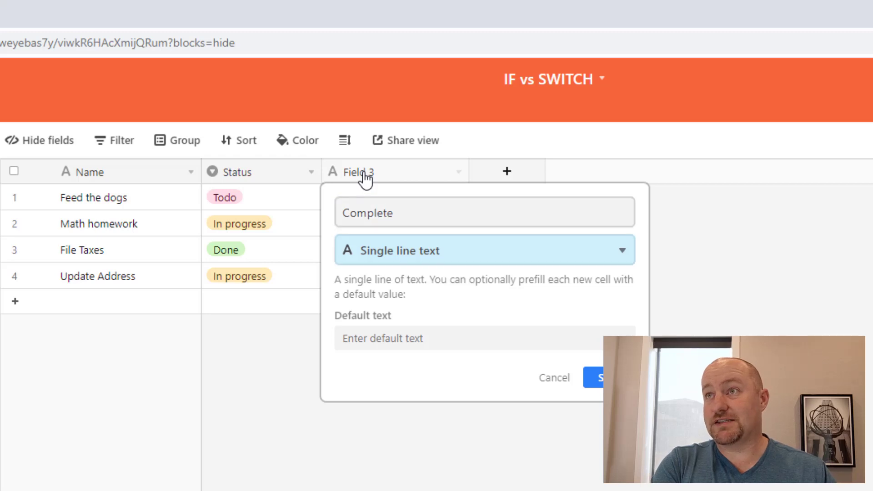
{"action": "type", "text": "chom"}
{"action": "key", "text": "BackSpace"}
{"action": "key", "text": "BackSpace"}
{"action": "key", "text": "BackSpace"}
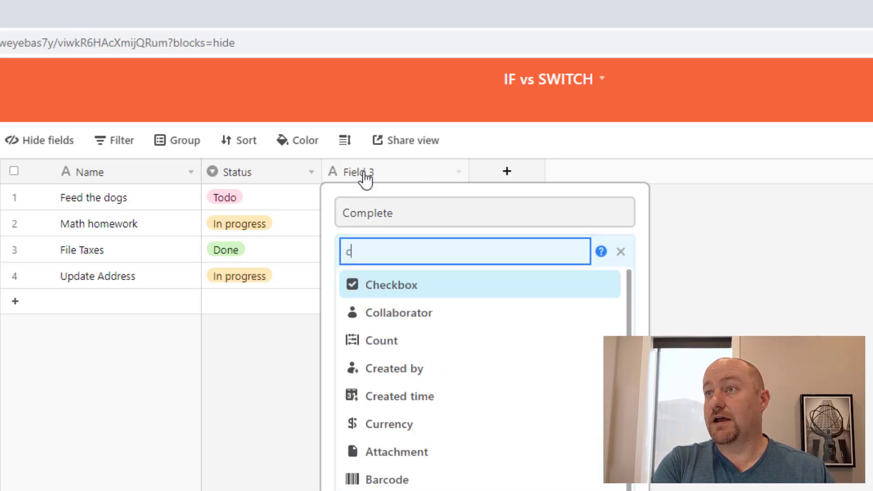
{"action": "type", "text": "he"}
{"action": "key", "text": "Return"}
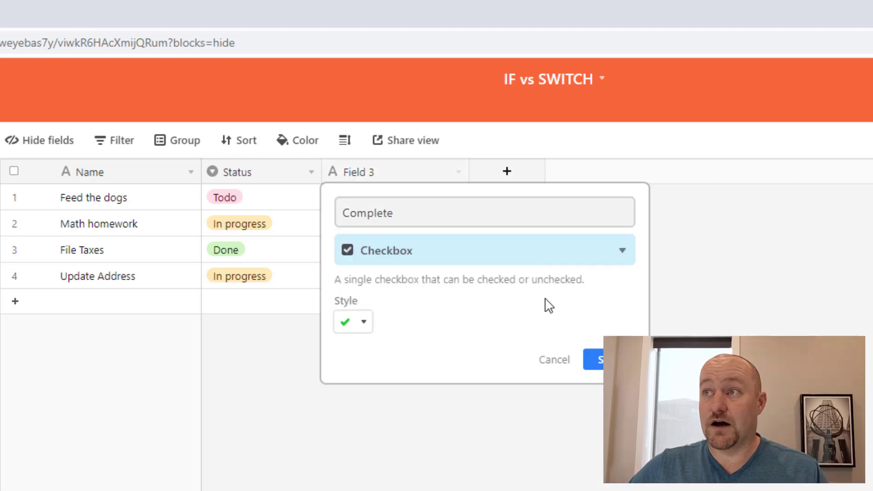
{"action": "left_click", "coordinate": [593, 360]}
{"action": "left_click_drag", "start_coordinate": [462, 181], "coordinate": [427, 168]}
{"action": "double_click", "coordinate": [400, 171]}
{"action": "left_click", "coordinate": [409, 212]}
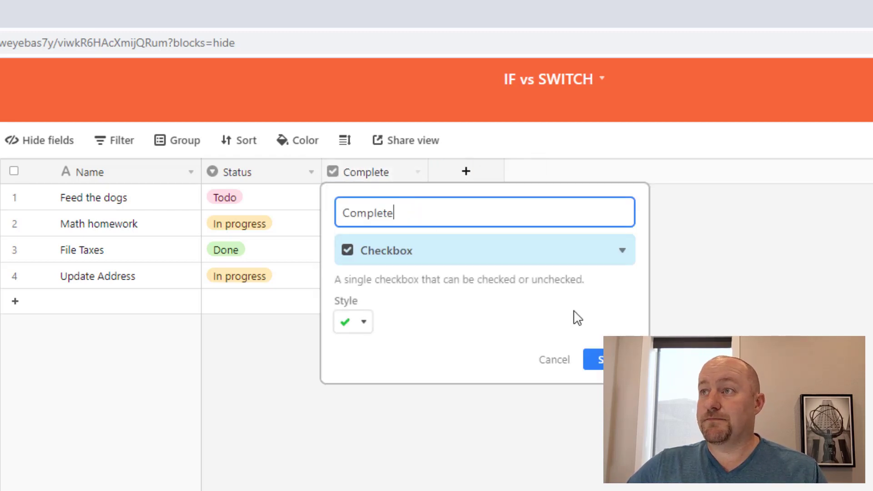
{"action": "left_click", "coordinate": [593, 359]}
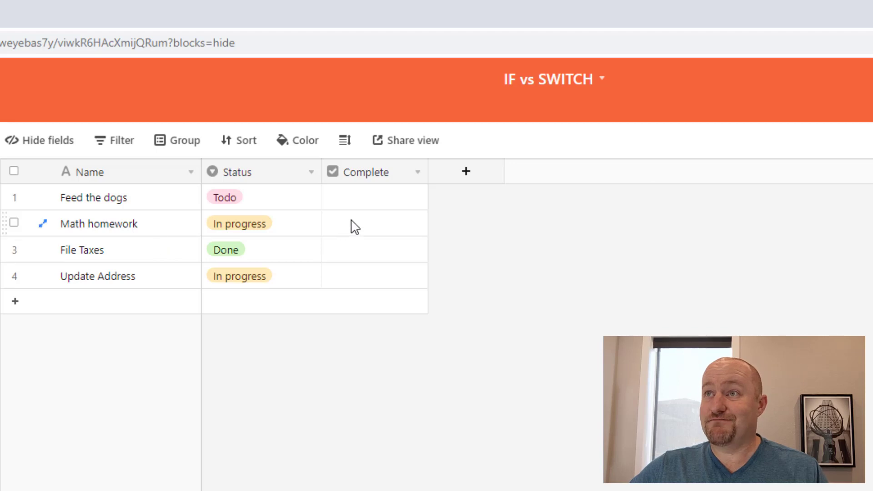
Review the available Status options for the Math homework task, keeping In progress selected
{"action": "double_click", "coordinate": [250, 230]}
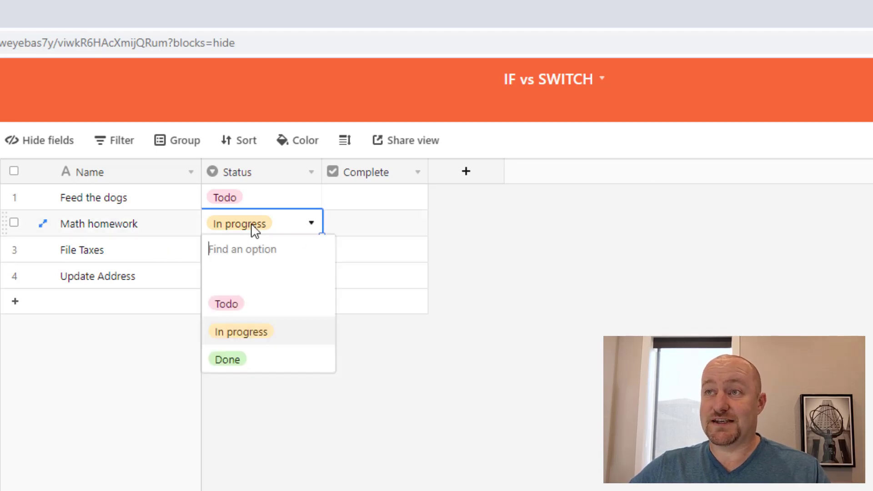
{"action": "left_click", "coordinate": [247, 335]}
{"action": "left_click", "coordinate": [279, 364]}
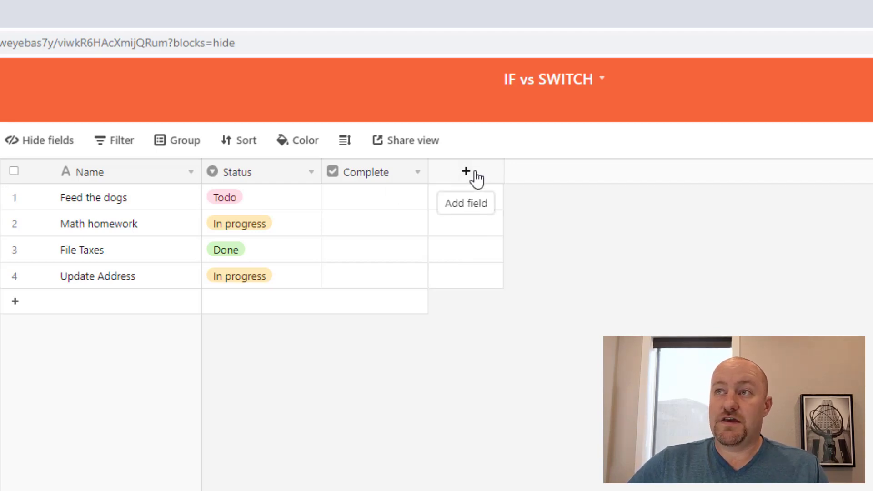
Insert a date field named Date between Status and Complete, and narrow its column
{"action": "right_click", "coordinate": [375, 181]}
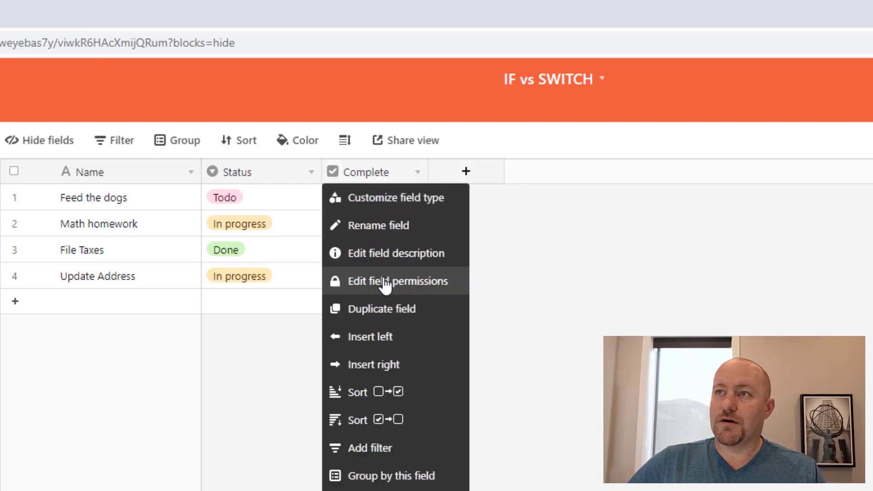
{"action": "left_click", "coordinate": [390, 337]}
{"action": "type", "text": "D"}
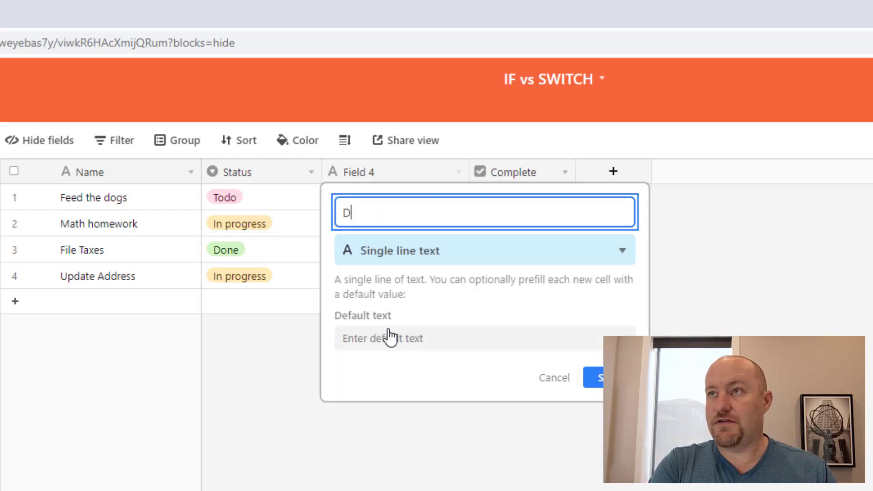
{"action": "type", "text": "ate"}
{"action": "key", "text": "Tab"}
{"action": "type", "text": "da"}
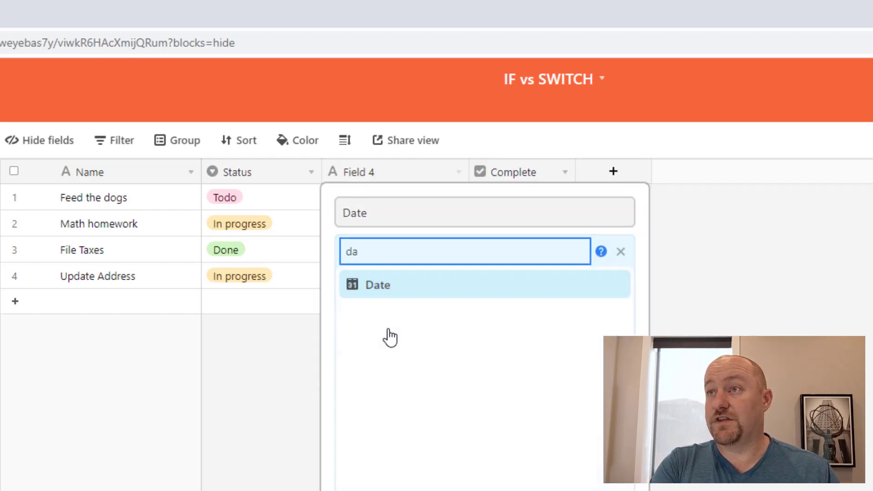
{"action": "key", "text": "Return"}
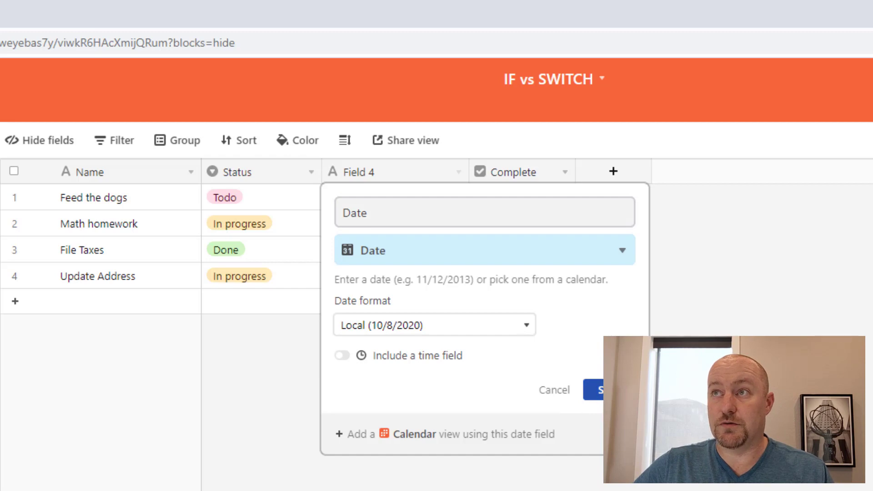
{"action": "key", "text": "Return"}
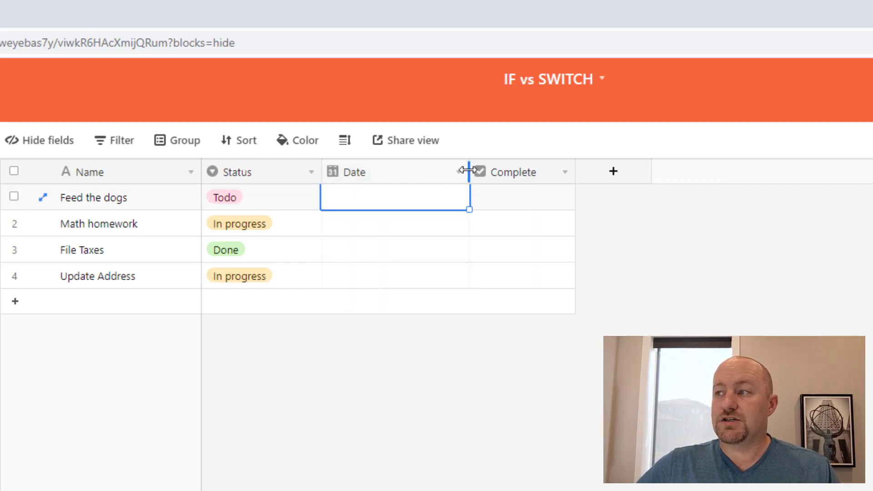
{"action": "left_click_drag", "start_coordinate": [469, 171], "coordinate": [437, 171]}
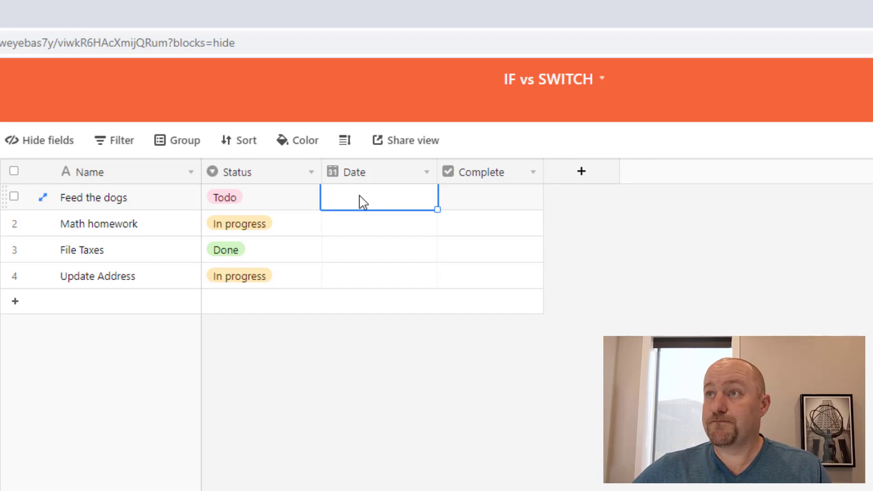
Set the date of Feed the dogs to 10/7/2020 and of Math homework to 10/5/2020
{"action": "left_click", "coordinate": [362, 202]}
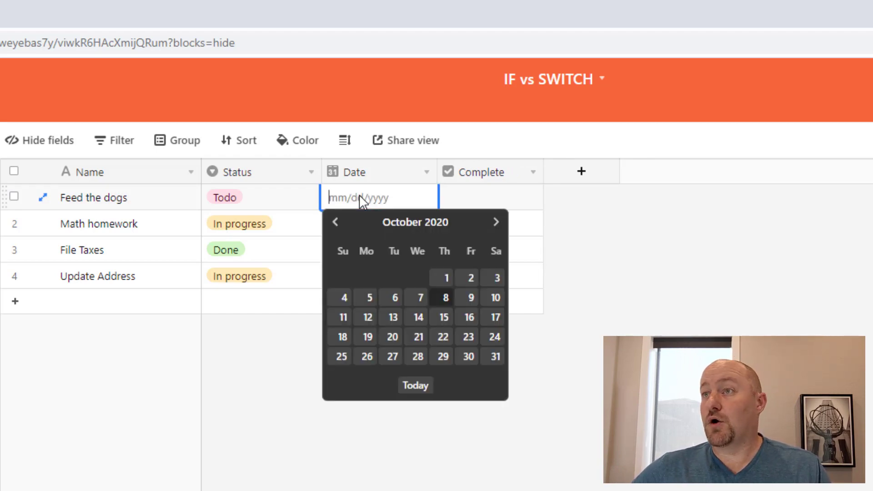
{"action": "left_click", "coordinate": [417, 298]}
{"action": "double_click", "coordinate": [342, 226]}
{"action": "left_click", "coordinate": [364, 325]}
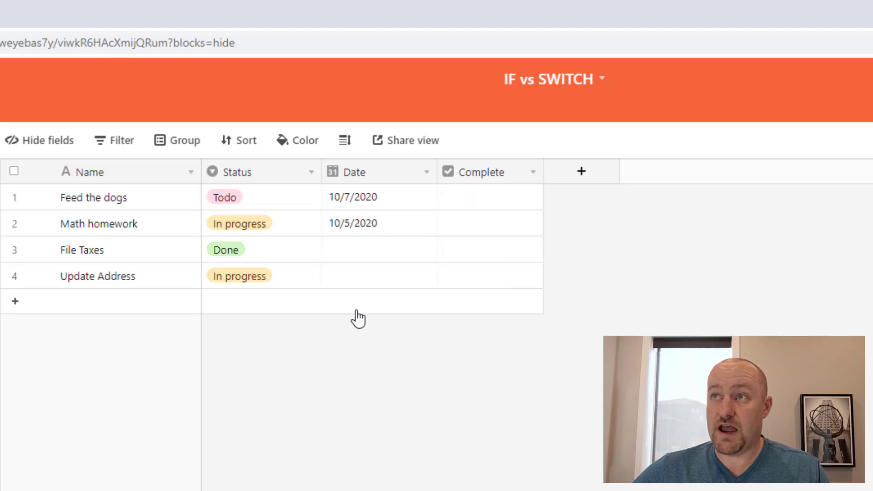
Set the date of File Taxes to 10/9/2020 and of Update Address to 10/12/2020, and narrow the Date column
{"action": "double_click", "coordinate": [353, 252]}
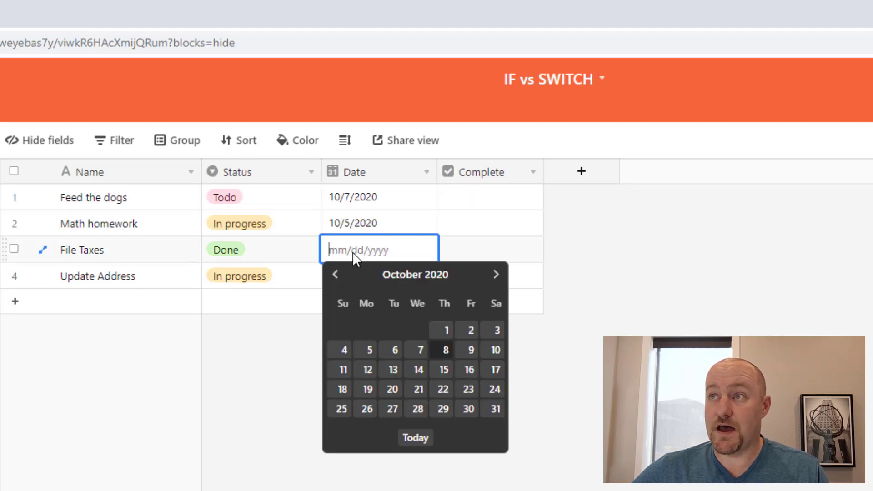
{"action": "left_click", "coordinate": [470, 351]}
{"action": "double_click", "coordinate": [372, 278]}
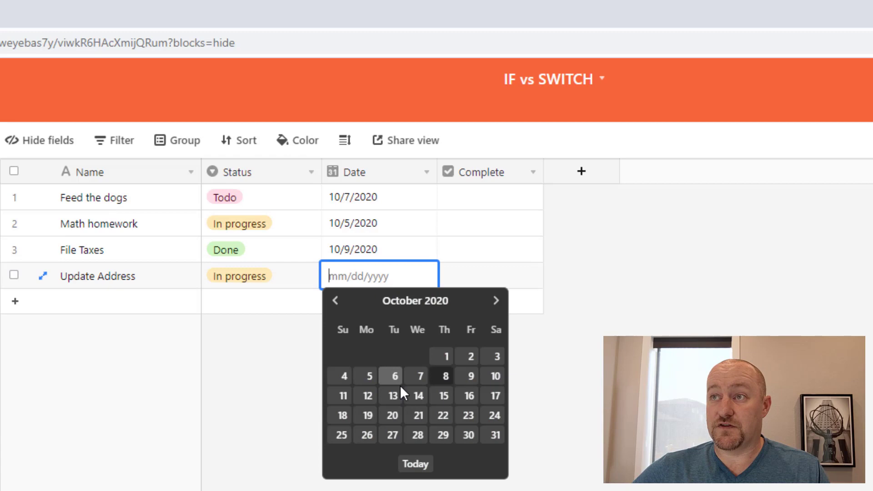
{"action": "left_click", "coordinate": [368, 396]}
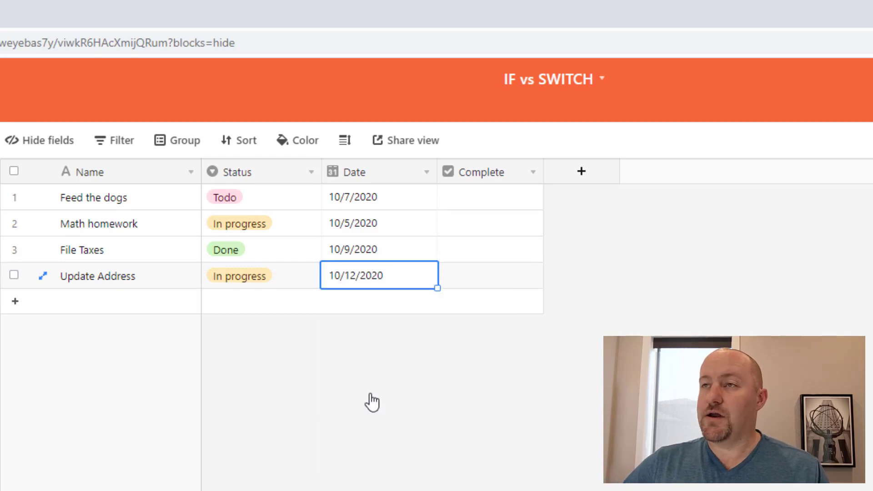
{"action": "left_click_drag", "start_coordinate": [438, 172], "coordinate": [424, 172]}
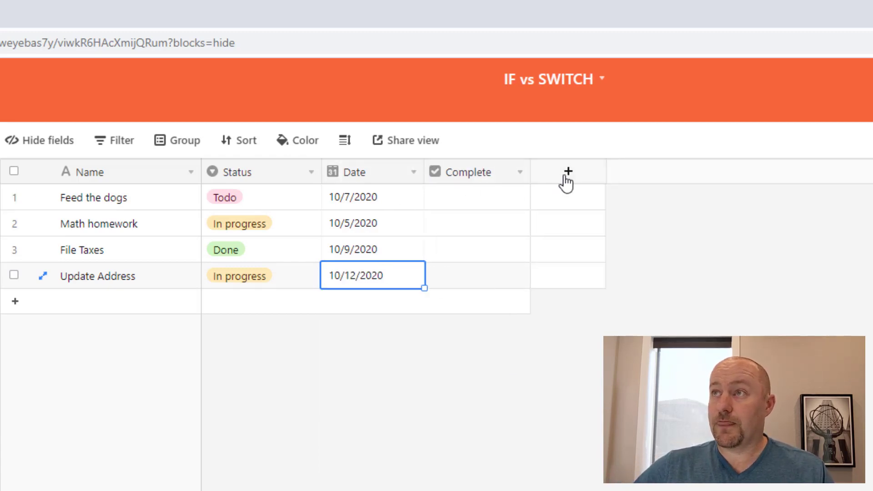
Add a field named IF after Complete and make it a Formula field
{"action": "left_click", "coordinate": [567, 175]}
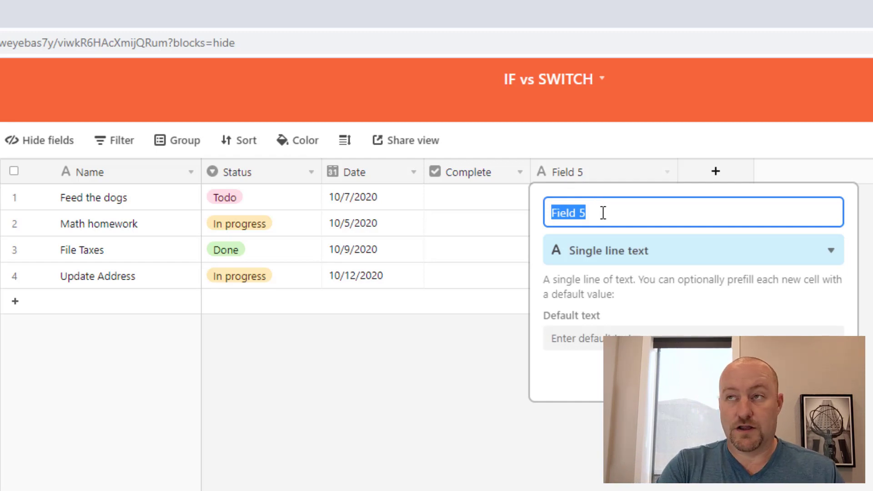
{"action": "type", "text": "IF"}
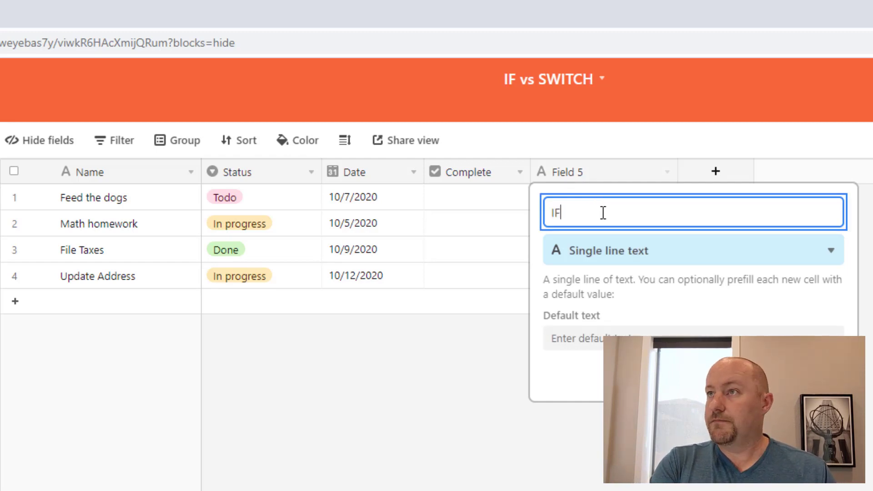
{"action": "key", "text": "Tab"}
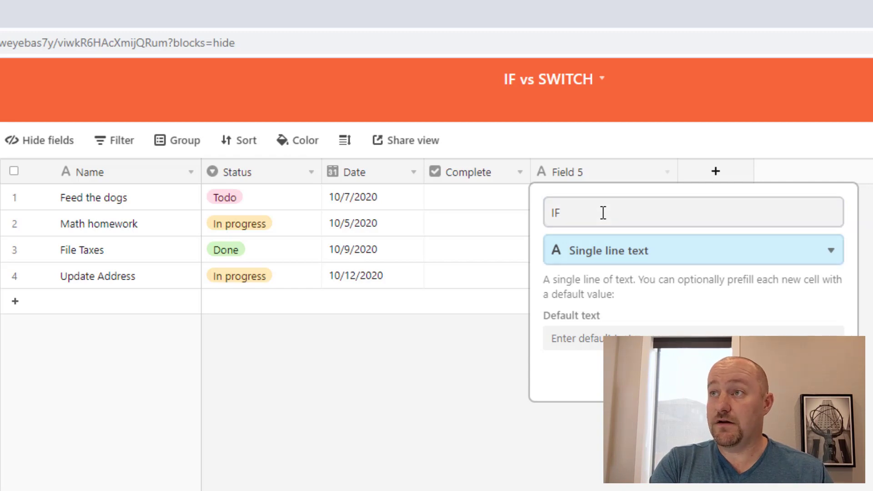
{"action": "type", "text": "for"}
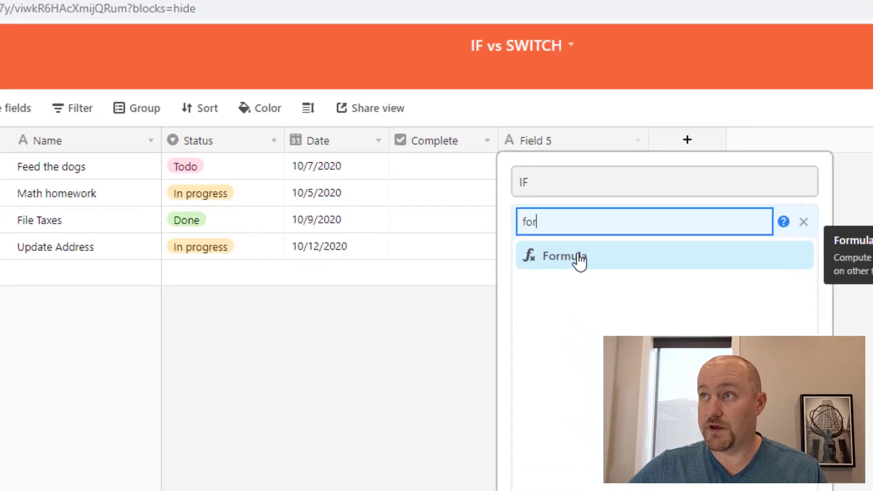
{"action": "left_click", "coordinate": [610, 287]}
{"action": "left_click", "coordinate": [512, 267]}
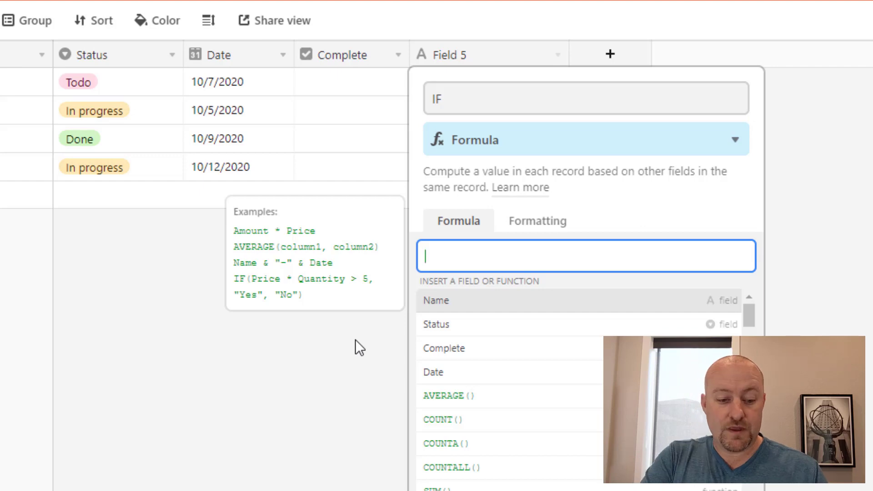
Start an if() formula that uses the Complete field as its logical condition
{"action": "type", "text": "if("}
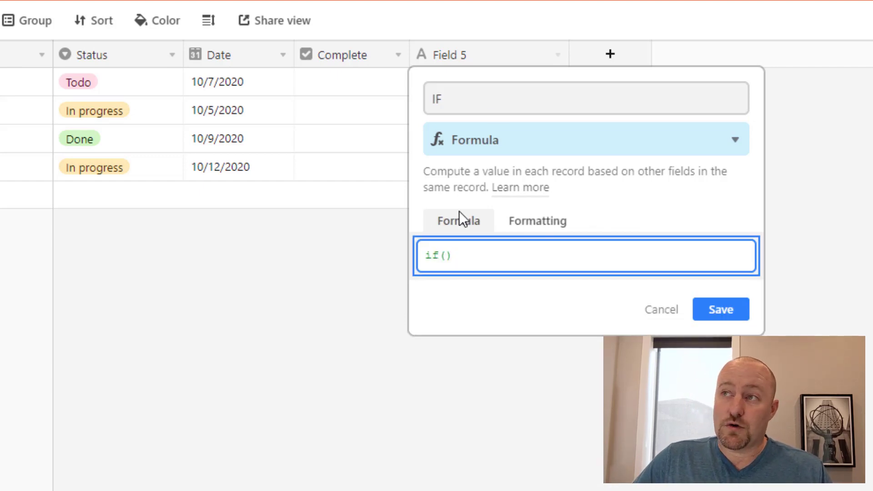
{"action": "left_click", "coordinate": [445, 256]}
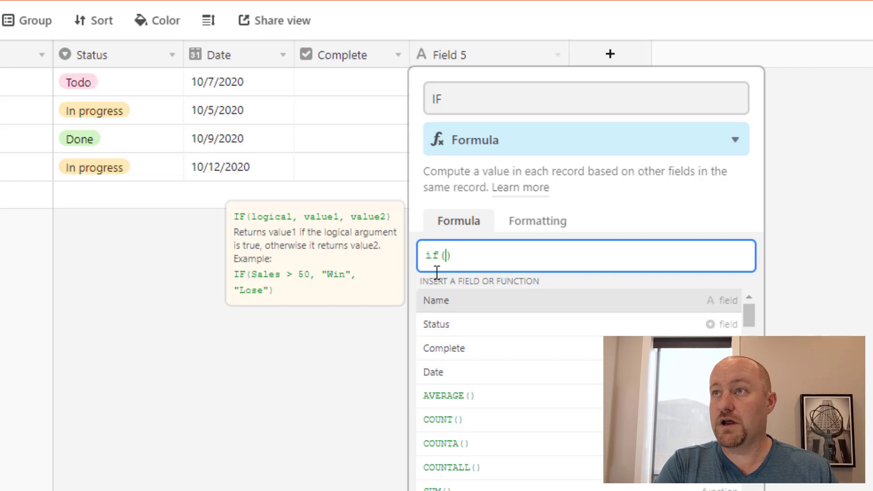
{"action": "type", "text": "Complete"}
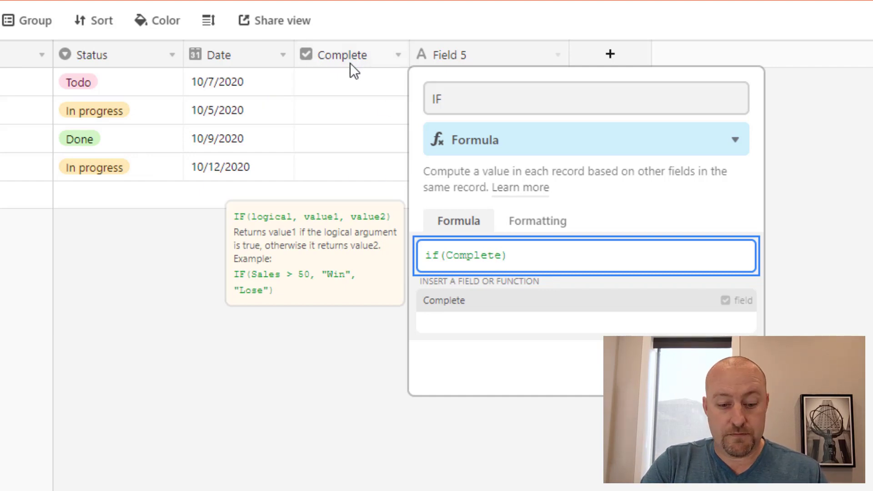
Add "Completed" to the if() formula as the value returned when Complete is checked
{"action": "type", "text": ","}
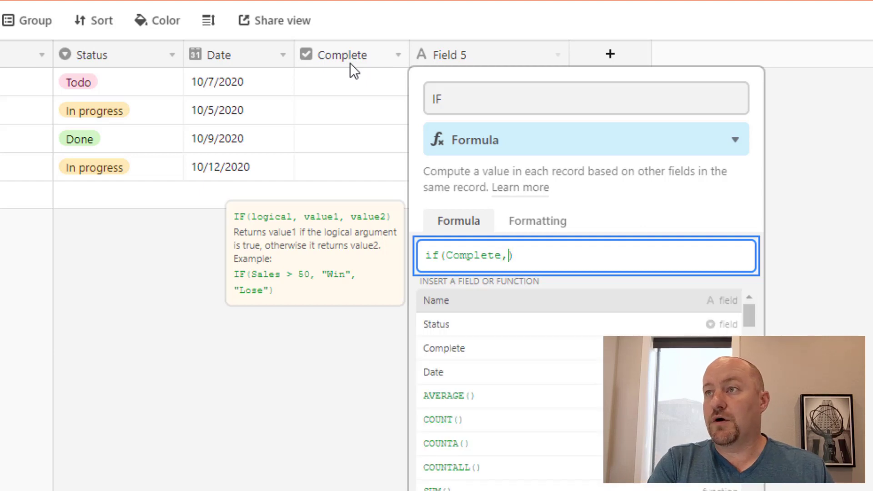
{"action": "type", "text": "\""}
{"action": "type", "text": "Complete"}
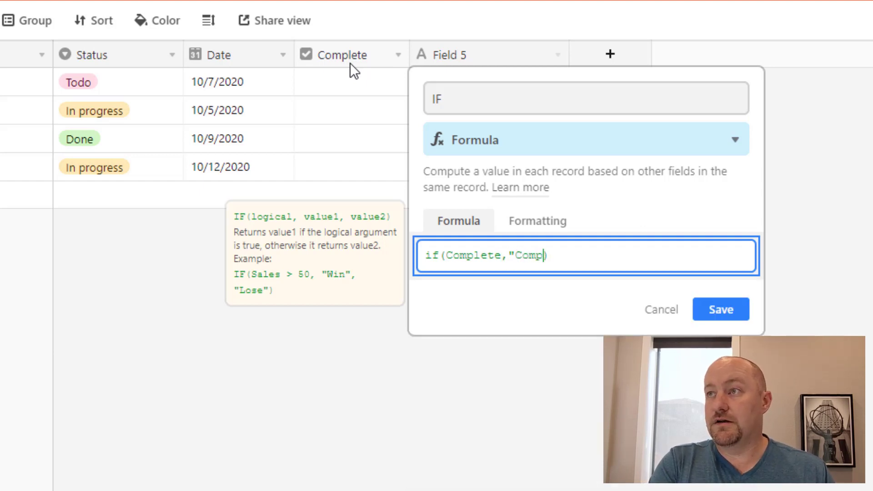
{"action": "key", "text": "BackSpace"}
{"action": "key", "text": "BackSpace"}
{"action": "key", "text": "BackSpace"}
{"action": "type", "text": "eted\","}
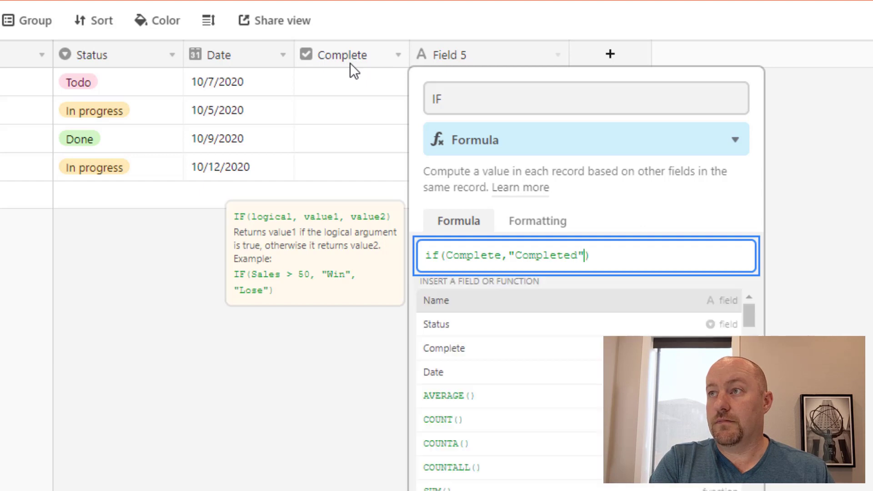
Add "Incomplete" to the formula as the value returned when Complete is not checked
{"action": "type", "text": "\"Incomp"}
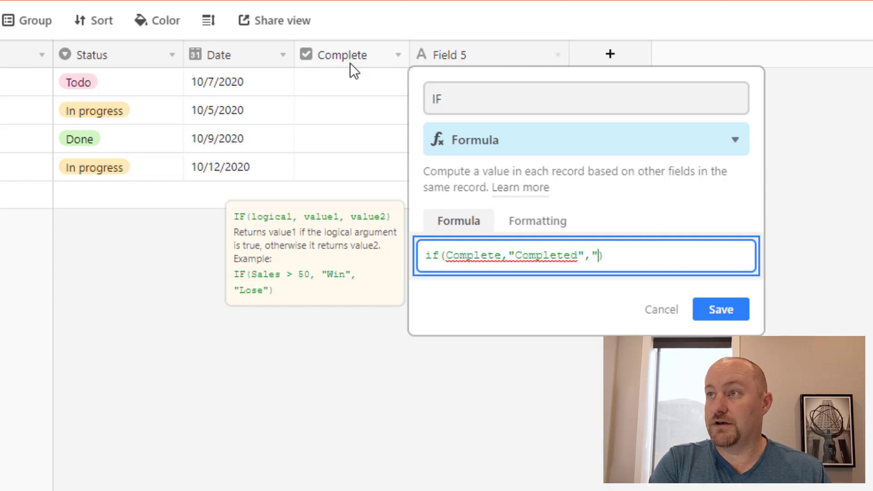
{"action": "type", "text": "lete)\""}
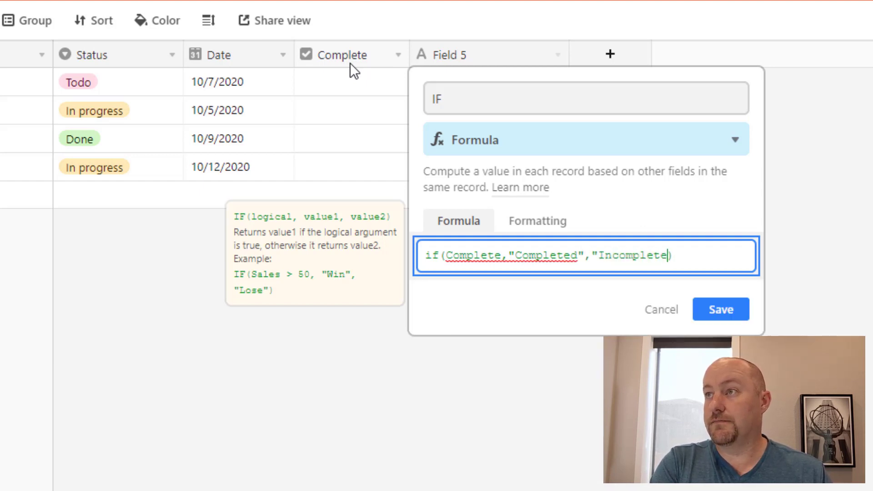
{"action": "key", "text": "BackSpace"}
{"action": "key", "text": "BackSpace"}
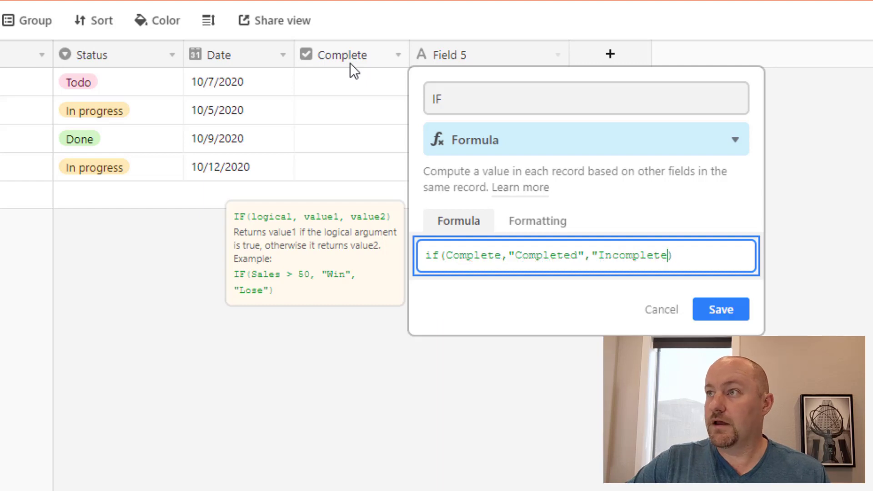
{"action": "type", "text": "\""}
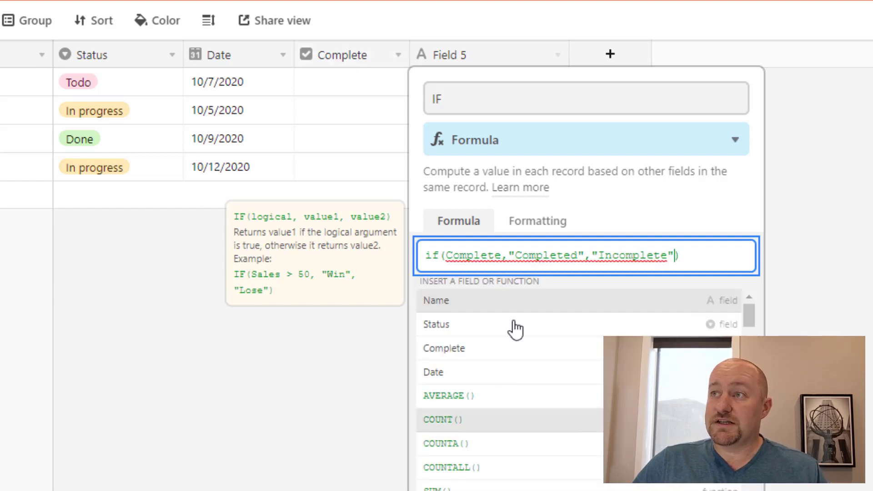
Space out the formula's three arguments, put the closing parenthesis on its own line and save the IF field
{"action": "left_click", "coordinate": [508, 255]}
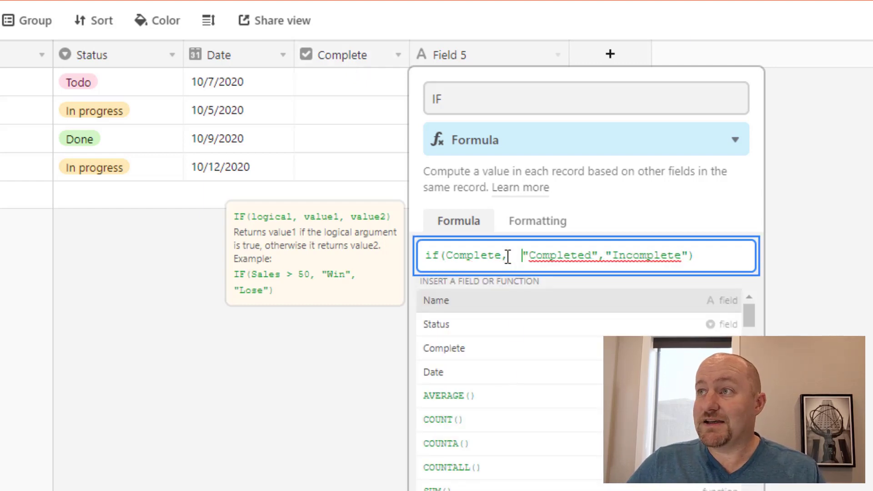
{"action": "left_click", "coordinate": [605, 255]}
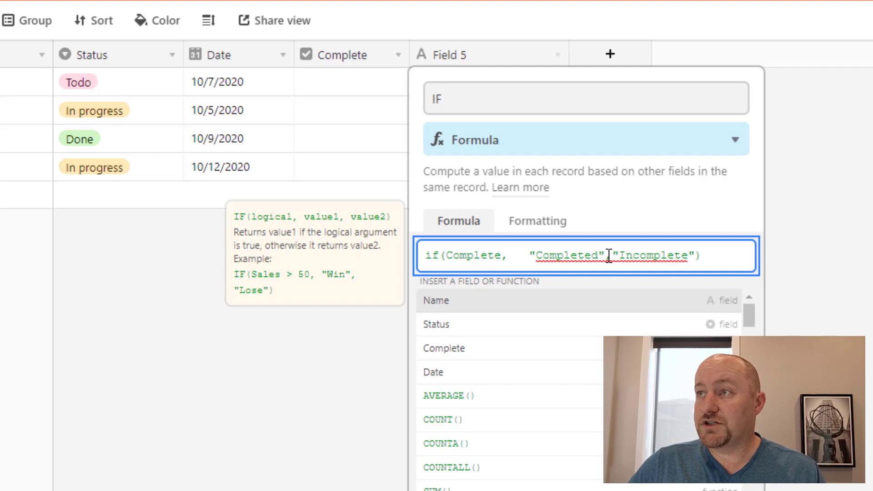
{"action": "left_click", "coordinate": [634, 255]}
{"action": "left_click", "coordinate": [736, 256]}
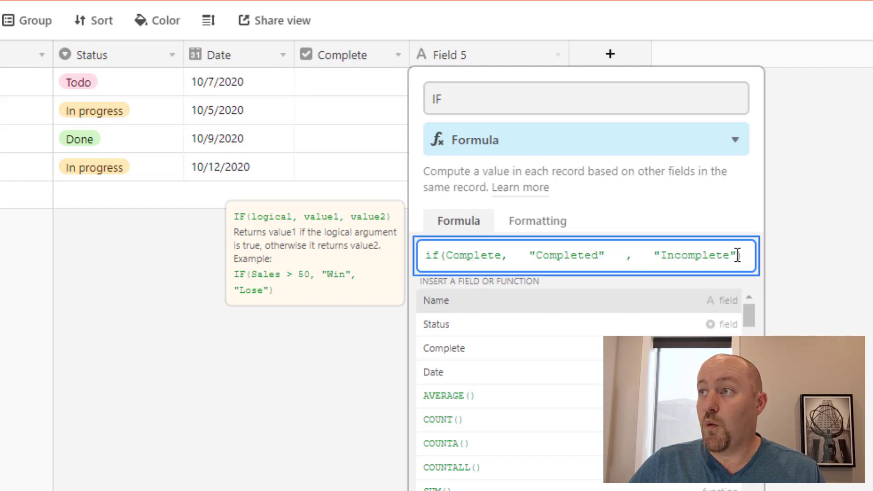
{"action": "key", "text": "Return"}
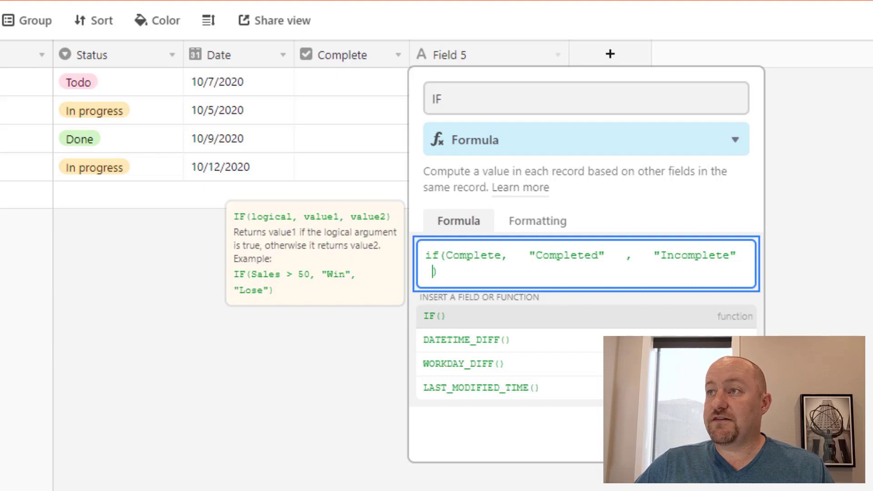
{"action": "key", "text": "Return"}
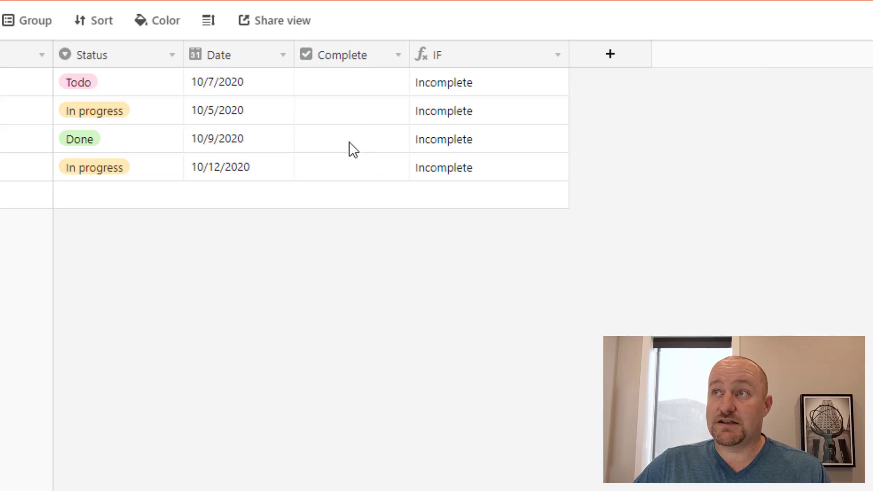
Mark the 10/5/2020 and 10/12/2020 tasks as complete and narrow the Complete column
{"action": "left_click", "coordinate": [350, 117]}
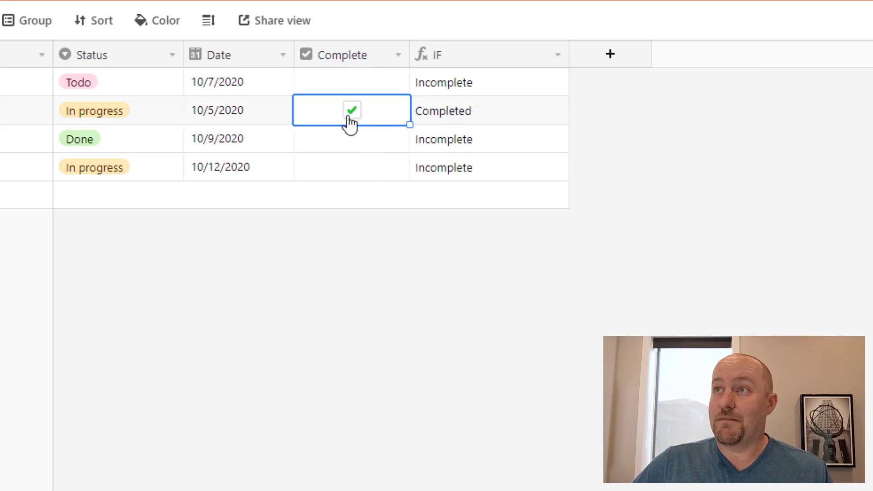
{"action": "left_click", "coordinate": [351, 166]}
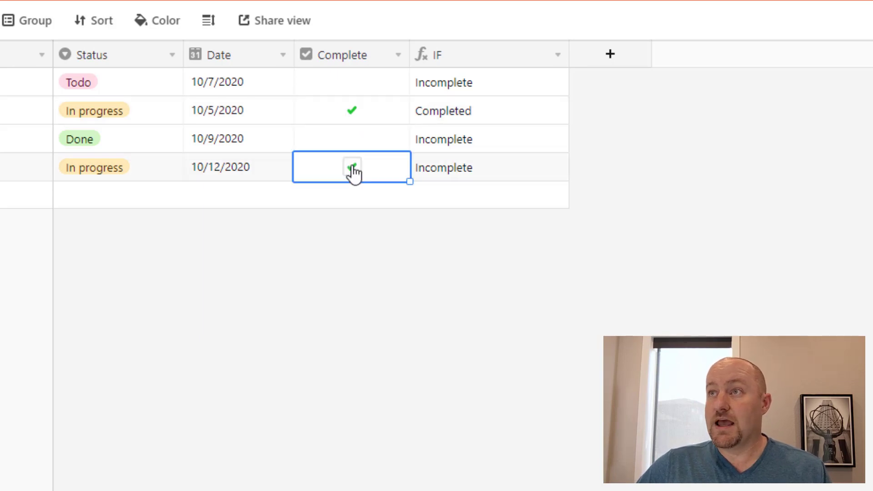
{"action": "left_click", "coordinate": [407, 322]}
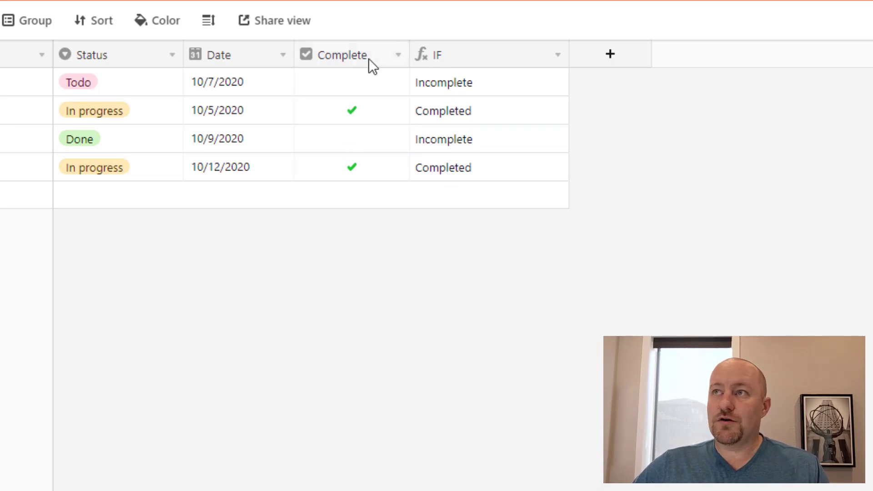
{"action": "left_click_drag", "start_coordinate": [410, 60], "coordinate": [397, 62]}
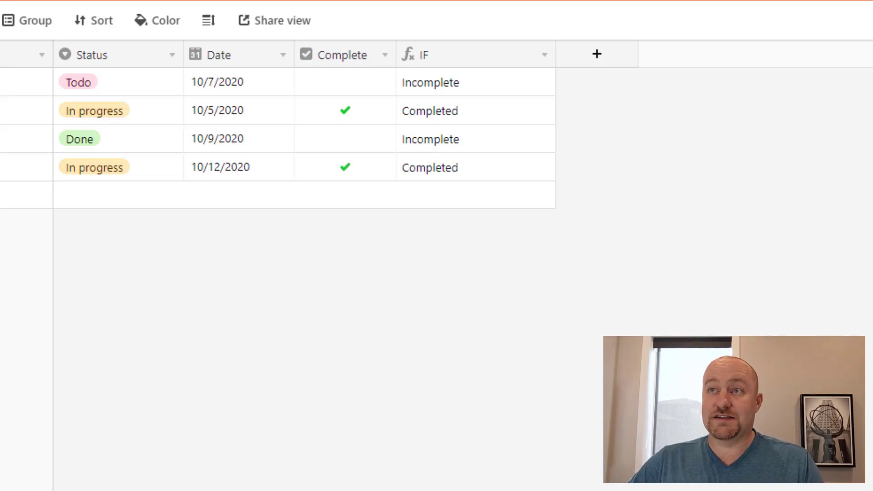
Review the IF field's formula settings and close them without changes
{"action": "left_click", "coordinate": [49, 128]}
{"action": "left_click", "coordinate": [449, 134]}
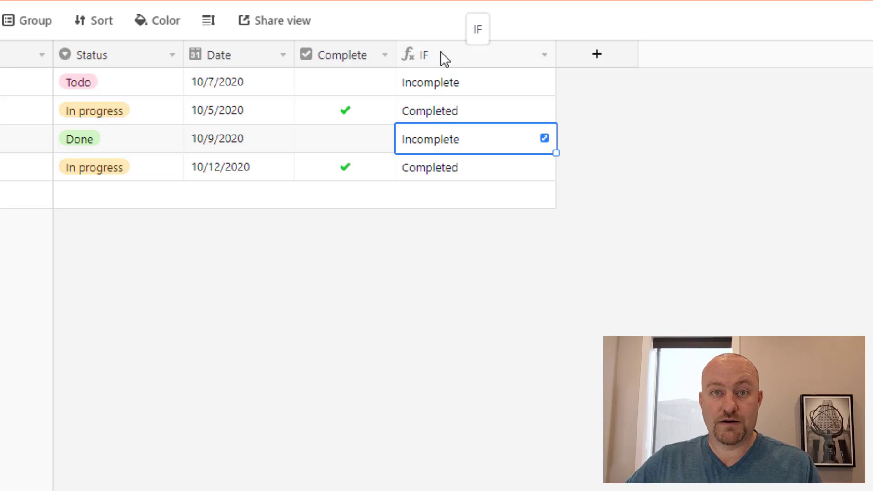
{"action": "double_click", "coordinate": [486, 55]}
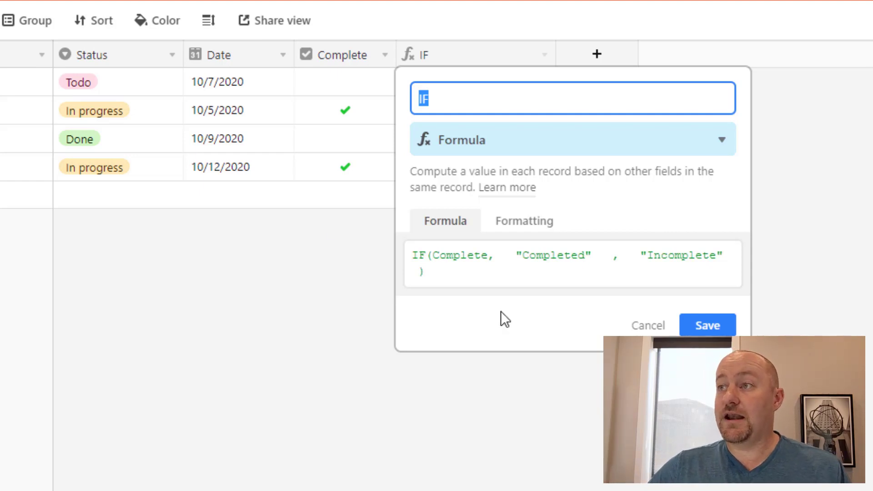
{"action": "left_click", "coordinate": [644, 325]}
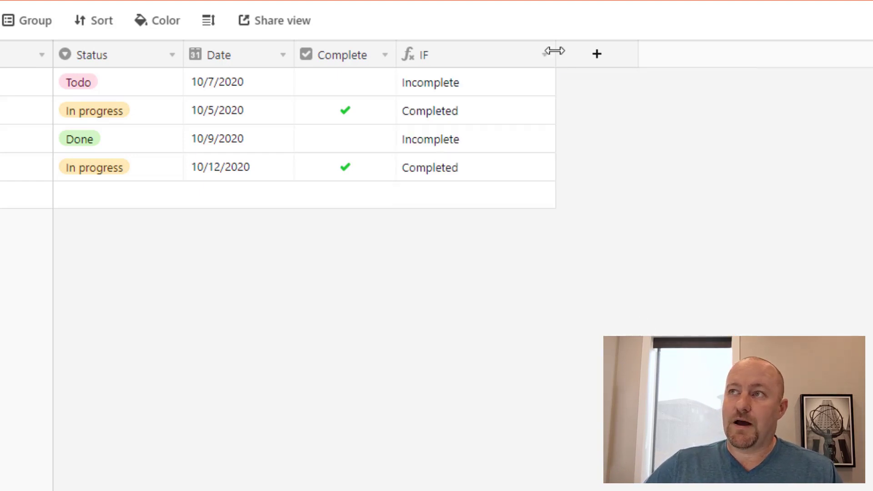
Narrow the IF column and rename the field as IF (checkbox)
{"action": "left_click_drag", "start_coordinate": [554, 50], "coordinate": [502, 50]}
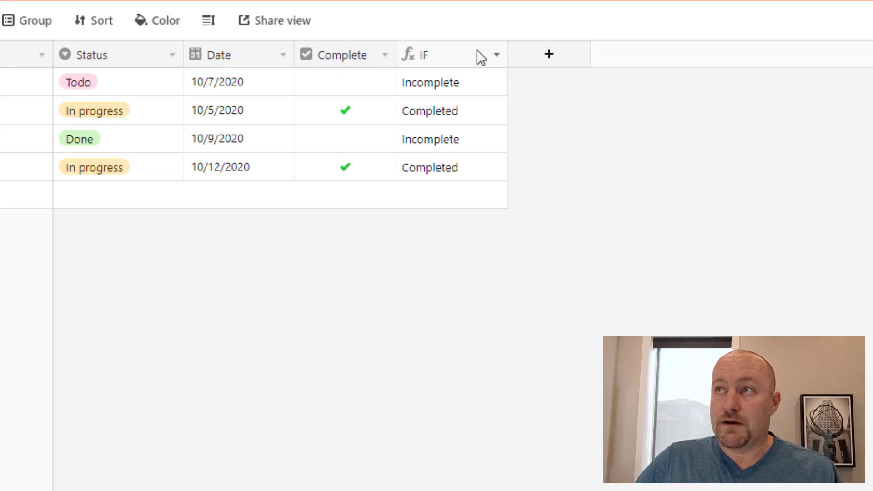
{"action": "double_click", "coordinate": [453, 50]}
{"action": "left_click", "coordinate": [459, 88]}
{"action": "type", "text": "(checkbox"}
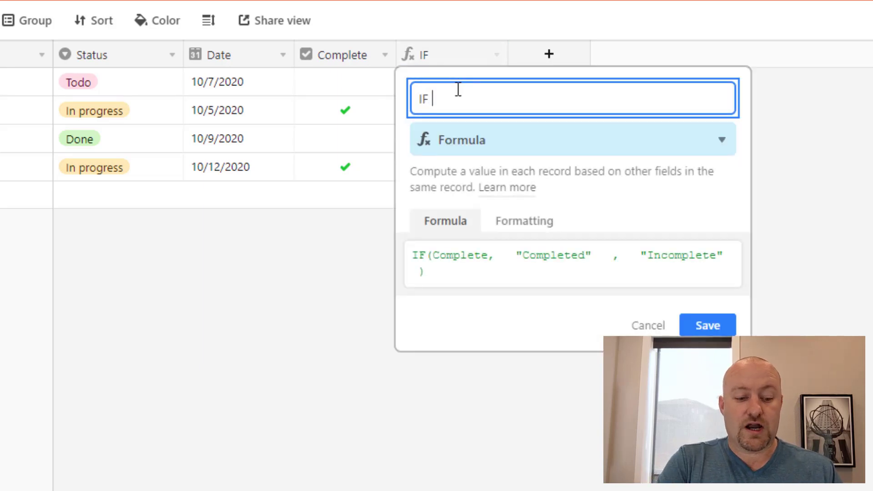
{"action": "type", "text": ")"}
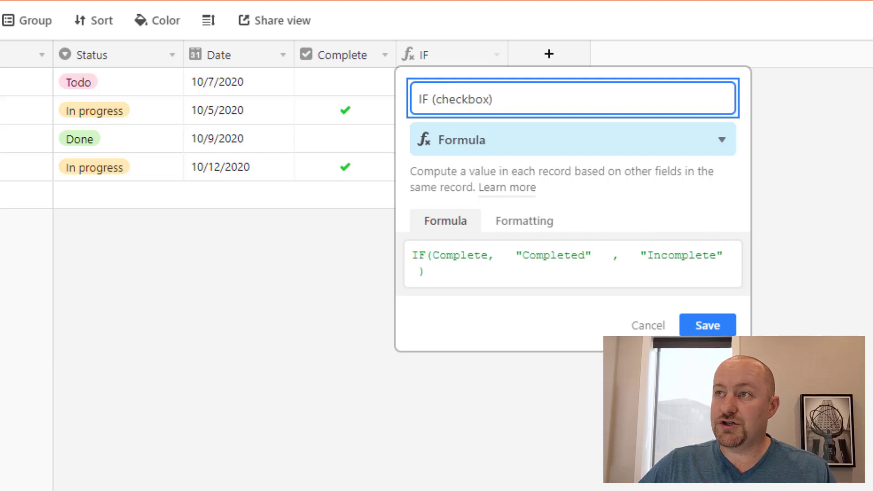
{"action": "left_click", "coordinate": [705, 328]}
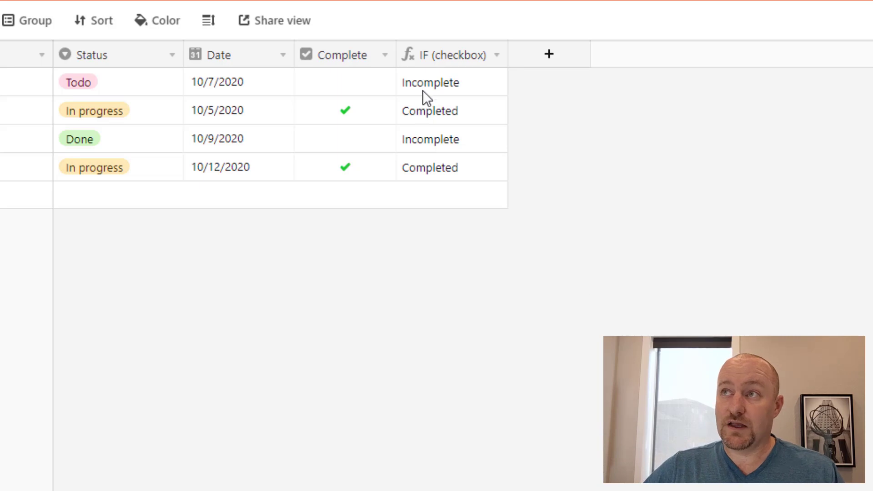
Add a field named IF (status is Done) after IF (checkbox) and make it a Formula field
{"action": "left_click", "coordinate": [549, 56]}
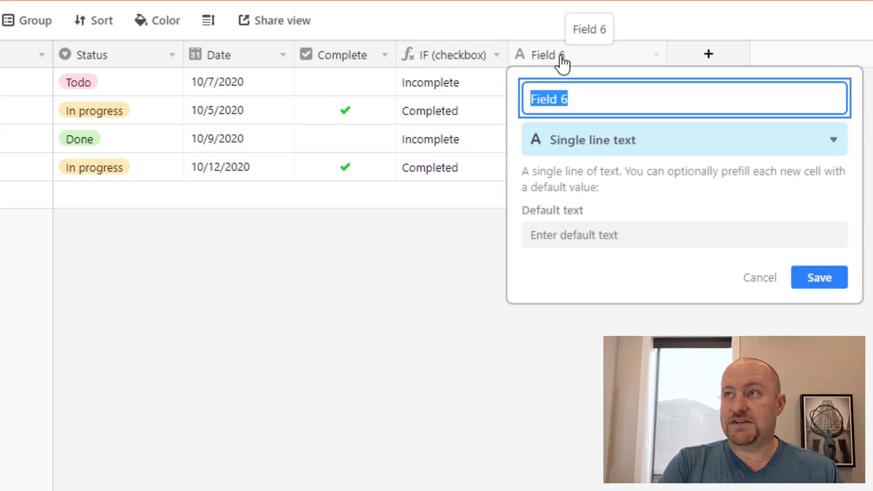
{"action": "type", "text": "IF ("}
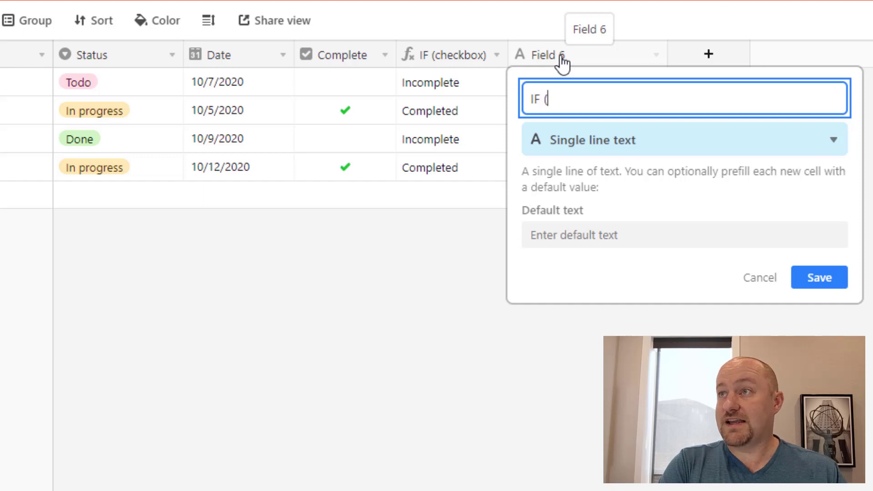
{"action": "type", "text": "status i"}
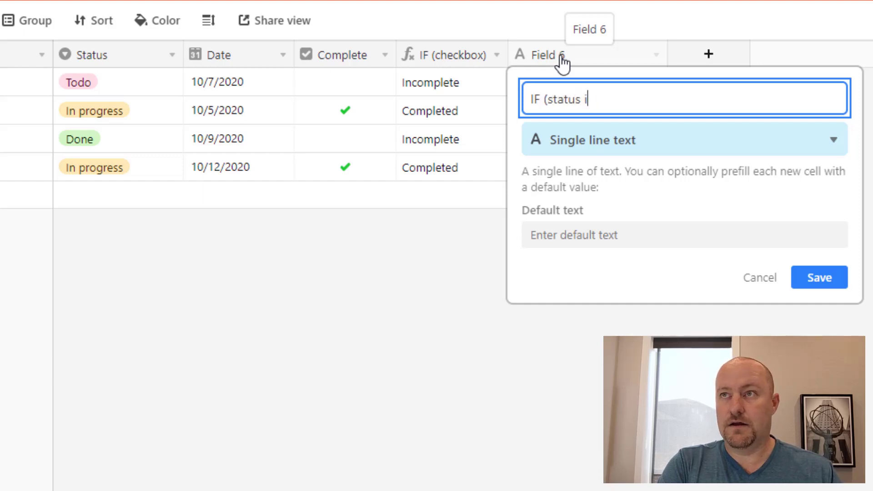
{"action": "type", "text": "s Done)"}
{"action": "key", "text": "Tab"}
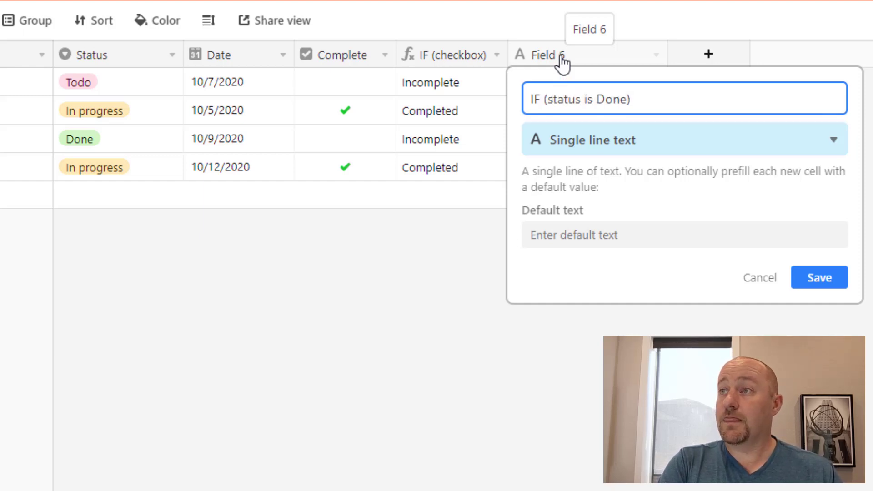
{"action": "type", "text": "for"}
{"action": "key", "text": "Return"}
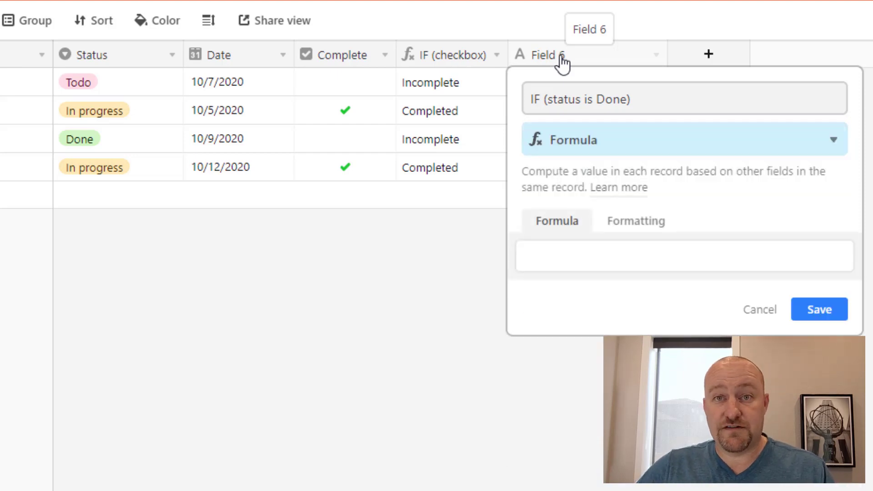
Start an if() formula with Status='Done' as its logical condition, followed by a comma
{"action": "left_click", "coordinate": [592, 252]}
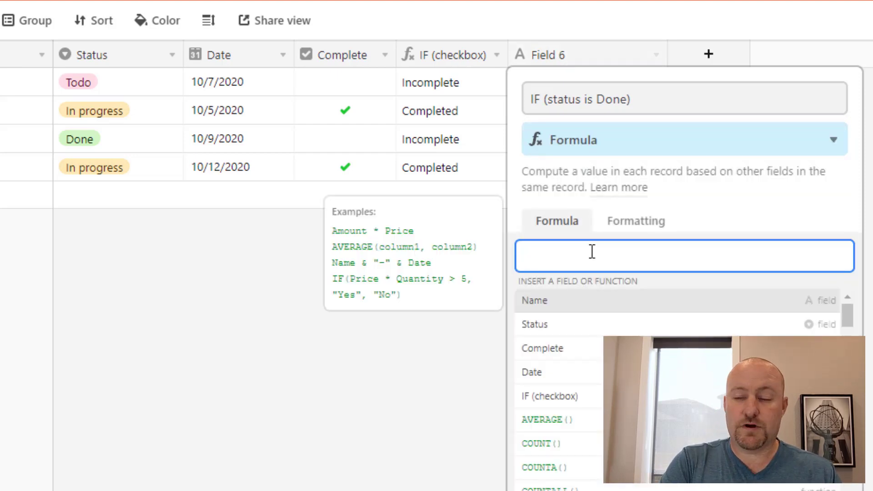
{"action": "type", "text": "if("}
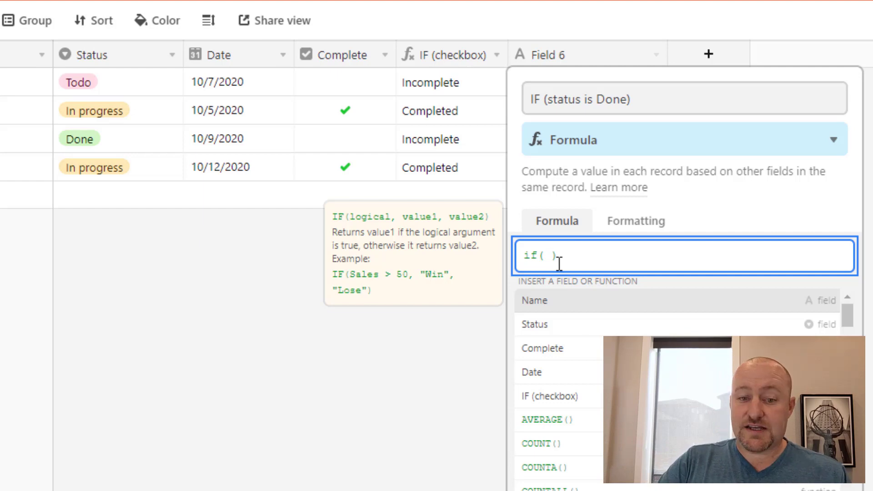
{"action": "type", "text": "Status="}
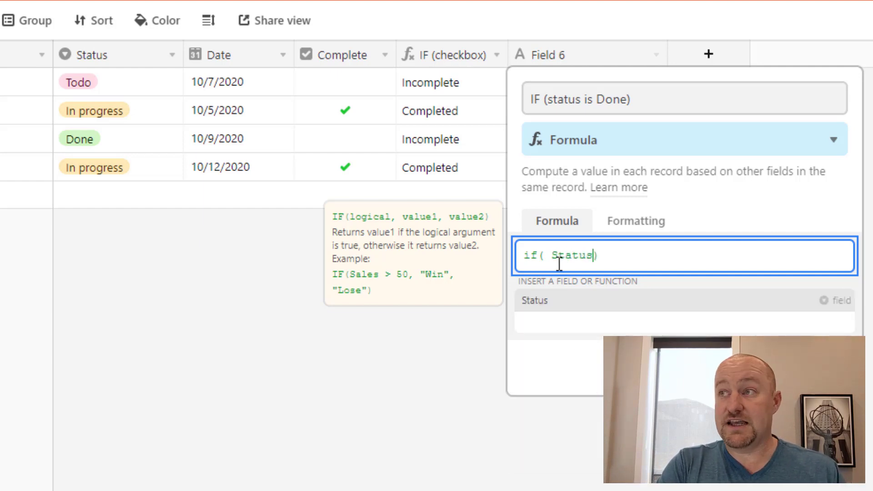
{"action": "type", "text": "'Done'"}
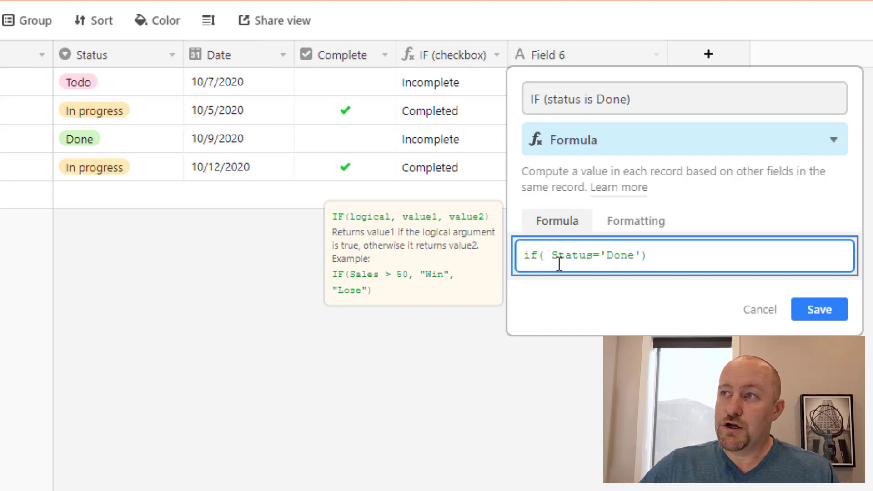
{"action": "left_click_drag", "start_coordinate": [600, 255], "coordinate": [606, 255]}
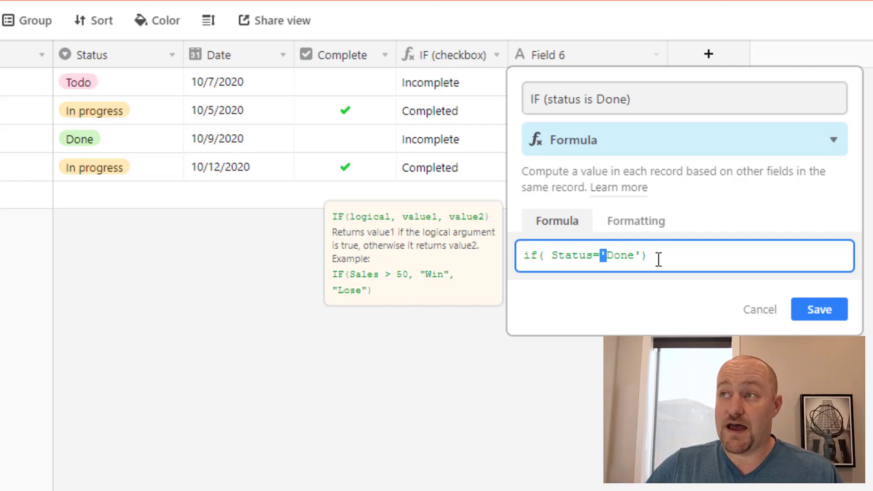
{"action": "double_click", "coordinate": [637, 256]}
{"action": "left_click", "coordinate": [640, 256]}
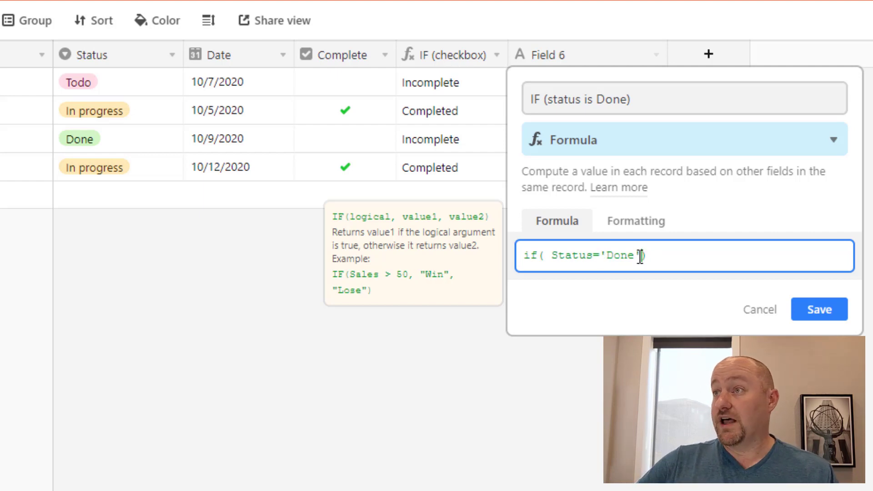
{"action": "type", "text": ", "}
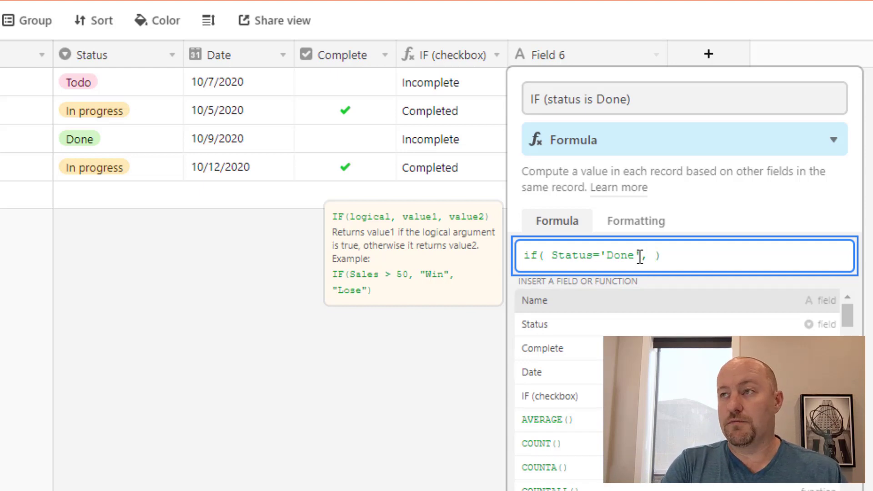
Complete the if() formula with 'Completed' and 'Incomplete' as its two results, save the field and narrow its column
{"action": "type", "text": "'Completed"}
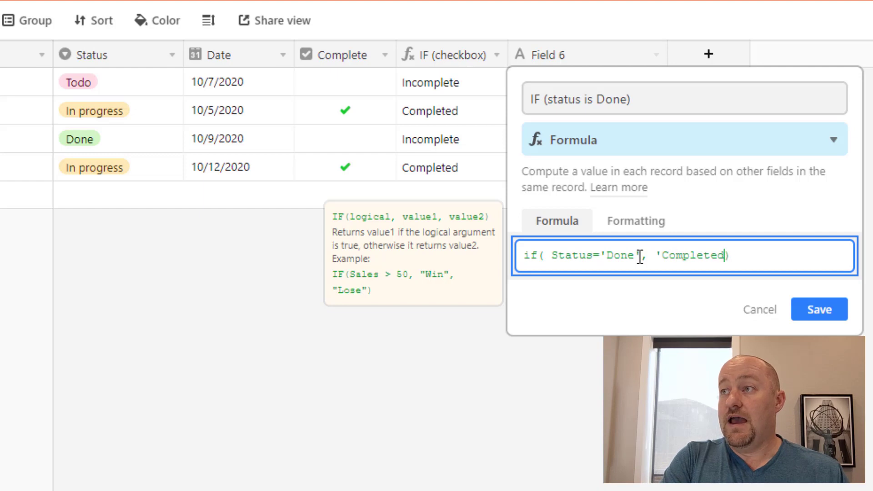
{"action": "type", "text": "', '"}
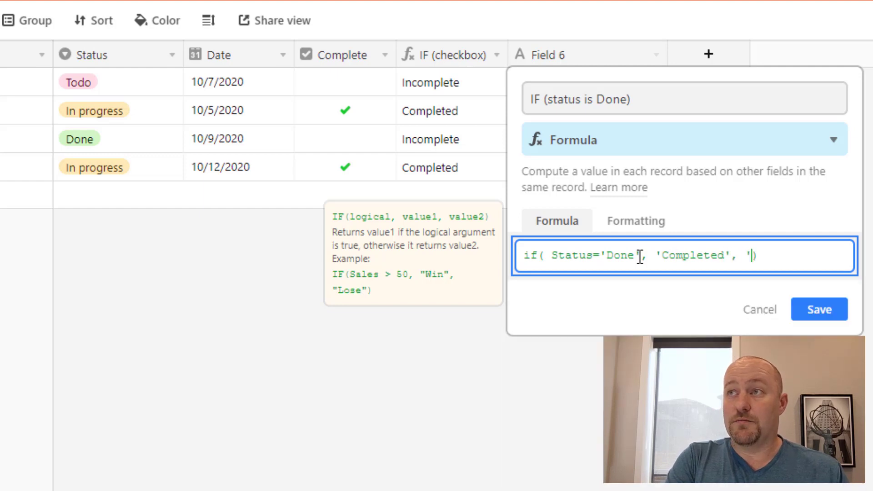
{"action": "type", "text": "Incomple"}
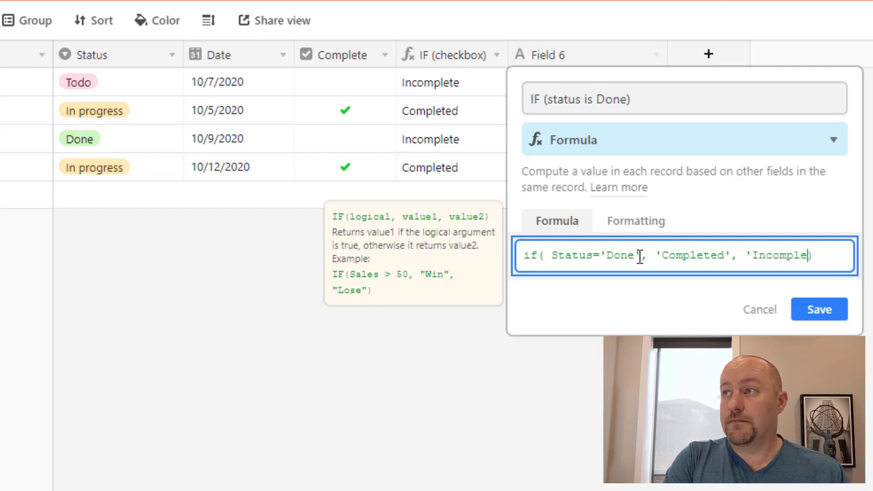
{"action": "type", "text": "te'"}
{"action": "key", "text": "Return"}
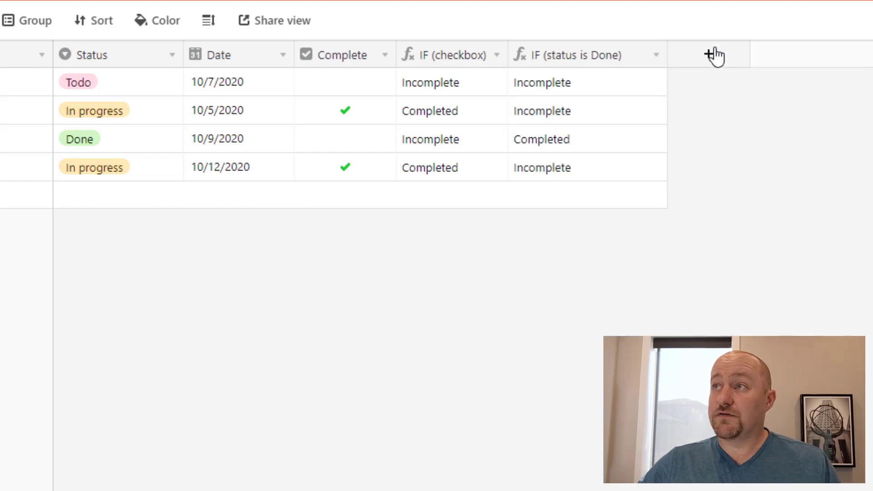
{"action": "left_click_drag", "start_coordinate": [666, 54], "coordinate": [645, 54]}
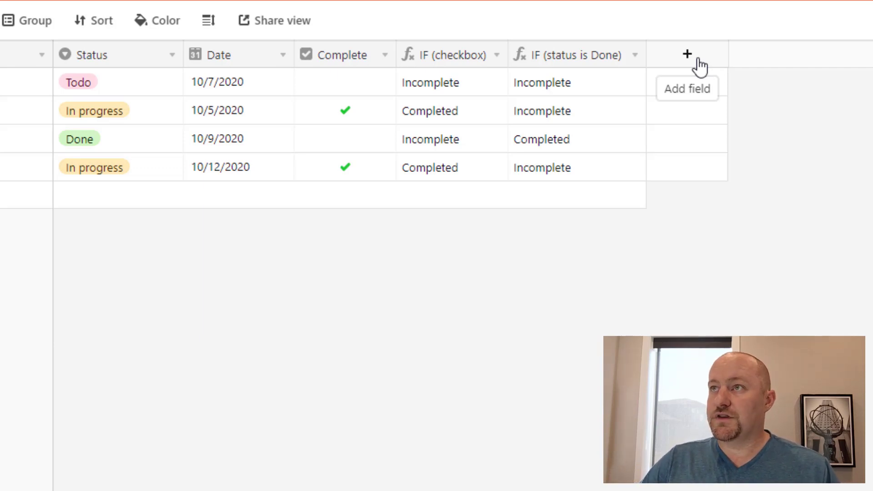
Copy the formula of the IF (checkbox) field and close its settings without changes
{"action": "double_click", "coordinate": [476, 53]}
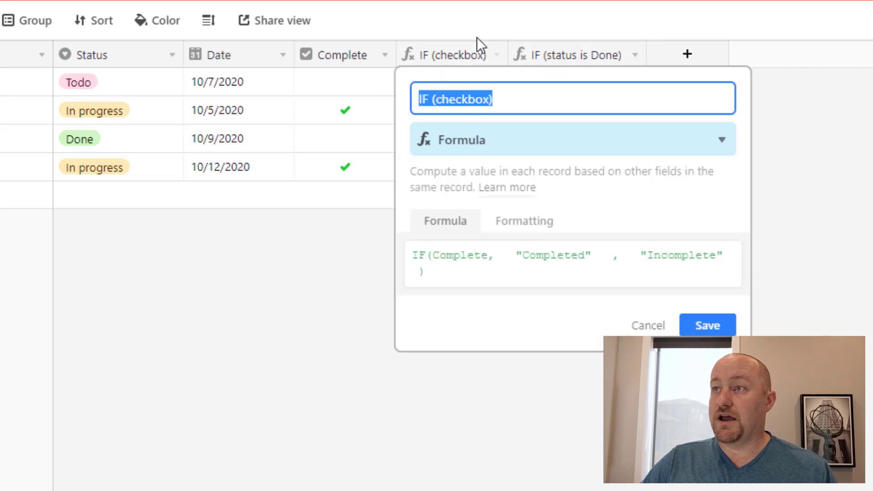
{"action": "left_click", "coordinate": [517, 274]}
{"action": "key", "text": "ctrl+c"}
{"action": "left_click", "coordinate": [644, 325]}
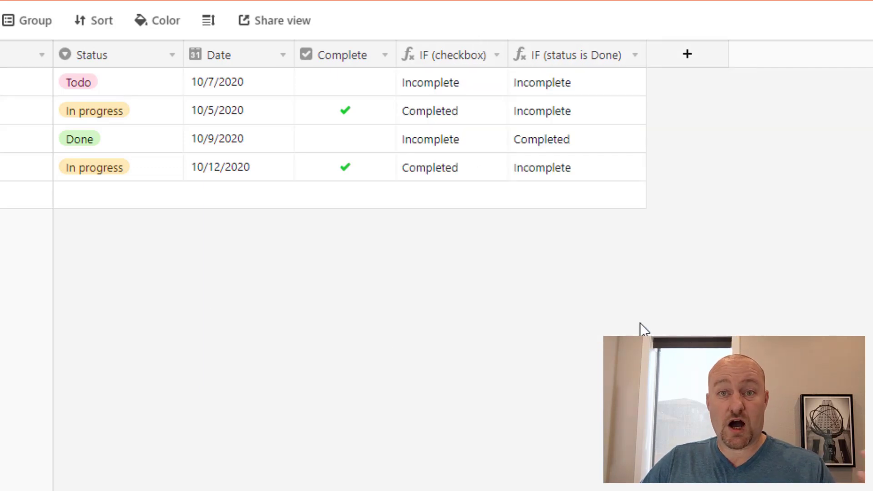
Add a field named Nested IF after IF (status is Done) and make it a Formula field
{"action": "left_click", "coordinate": [684, 62]}
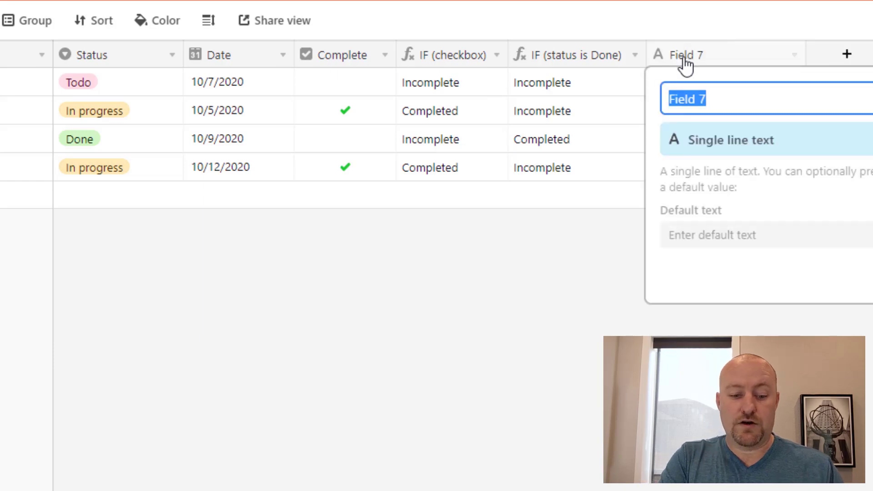
{"action": "type", "text": "Nested IF"}
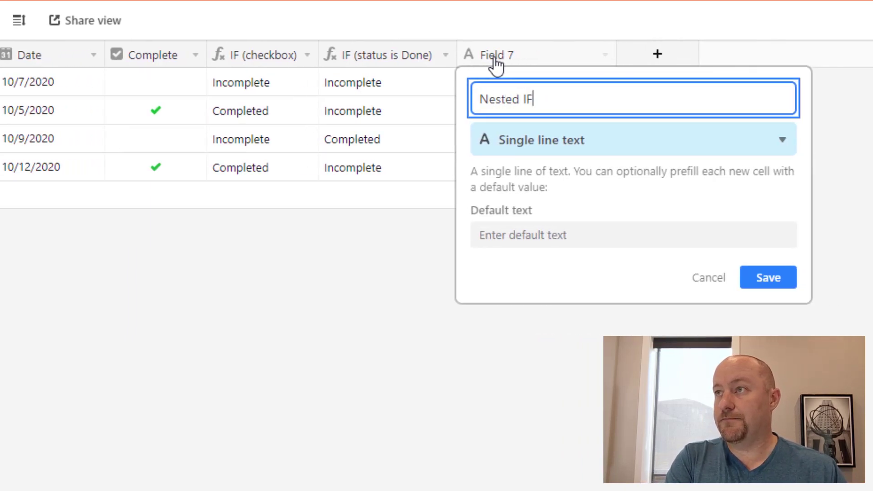
{"action": "key", "text": "Tab"}
{"action": "type", "text": "fo"}
{"action": "key", "text": "Return"}
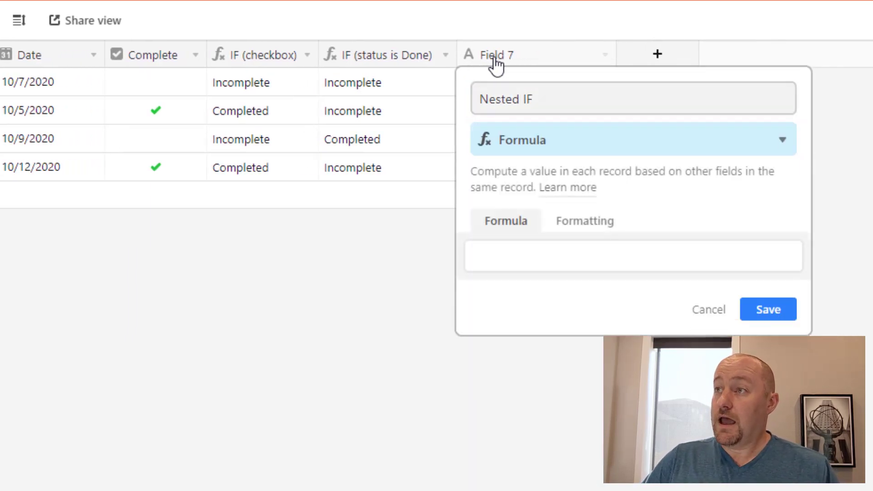
Paste the copied IF formula into the Nested IF field and remove its "Incomplete" value
{"action": "left_click", "coordinate": [494, 256]}
{"action": "key", "text": "ctrl+v"}
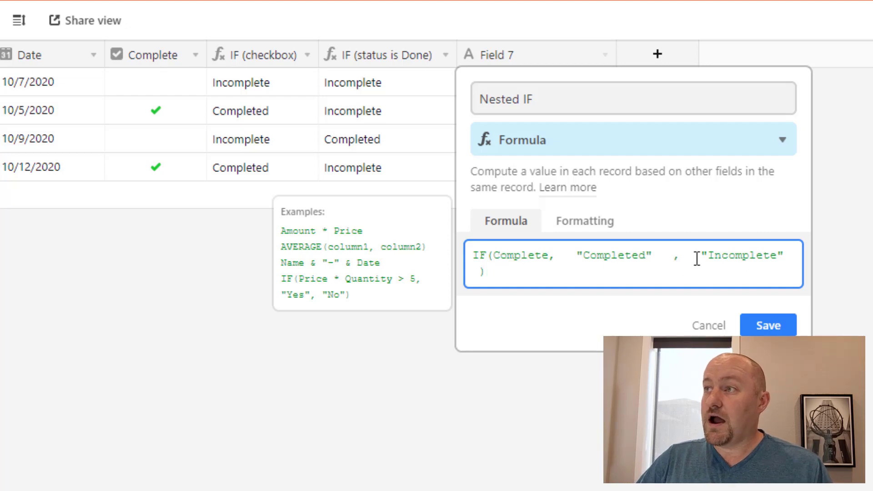
{"action": "left_click_drag", "start_coordinate": [694, 255], "coordinate": [787, 255]}
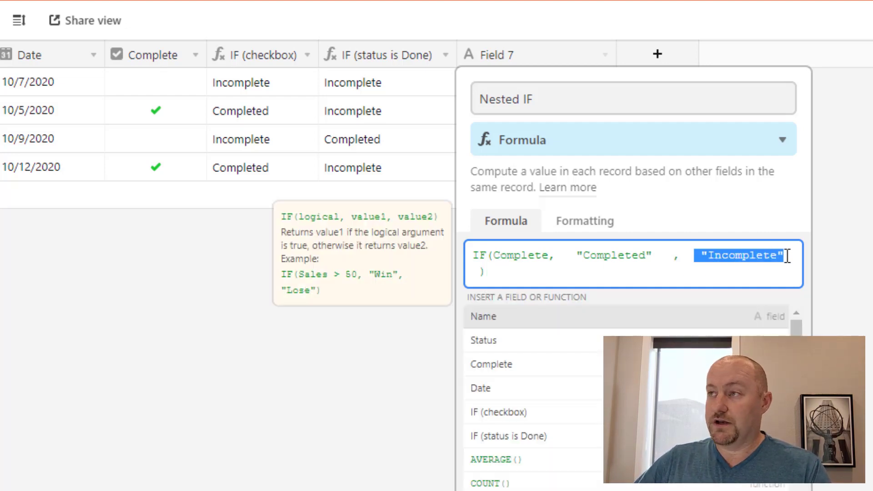
{"action": "key", "text": "BackSpace"}
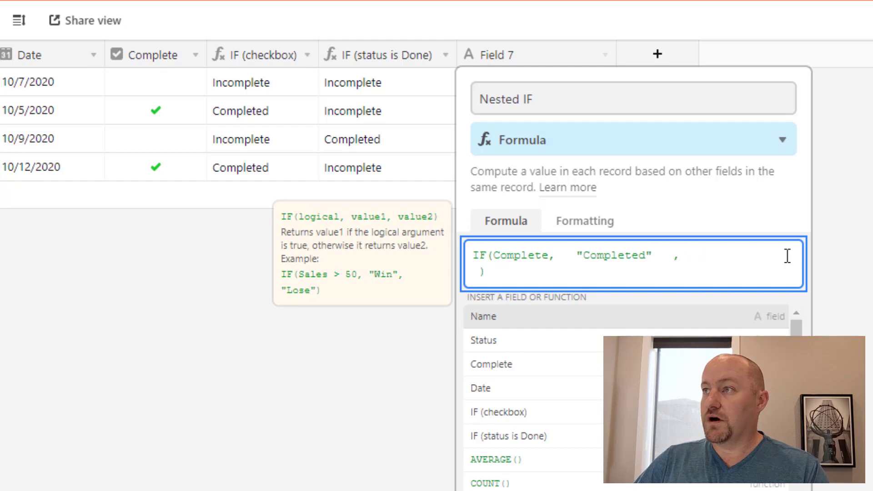
{"action": "key", "text": "Delete"}
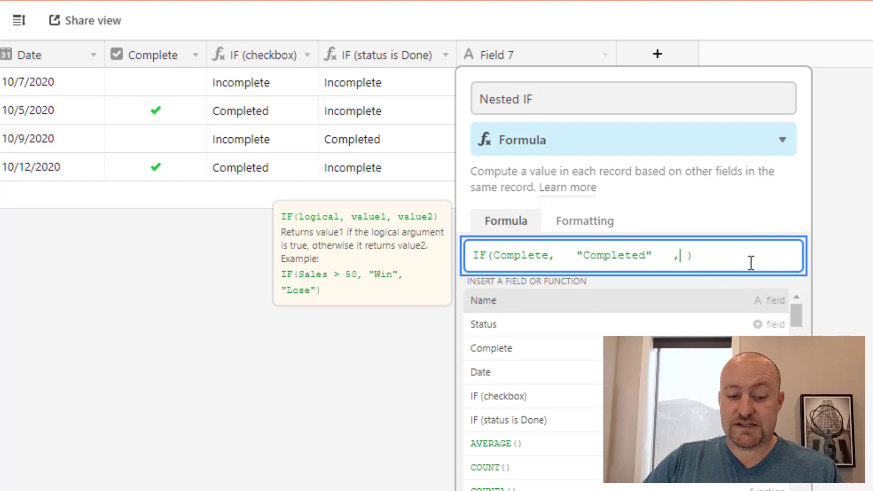
Enter if(Status='Done','Completed','Incomplete') as the third argument of the outer IF
{"action": "type", "text": "if"}
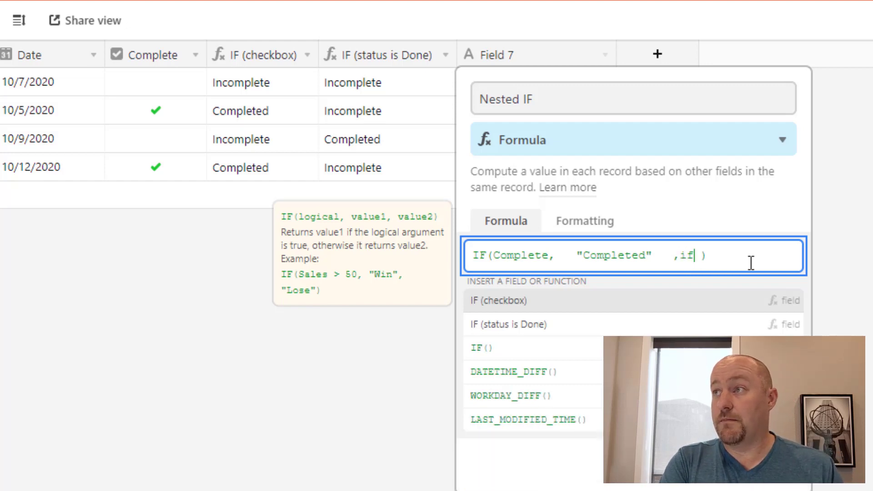
{"action": "type", "text": "("}
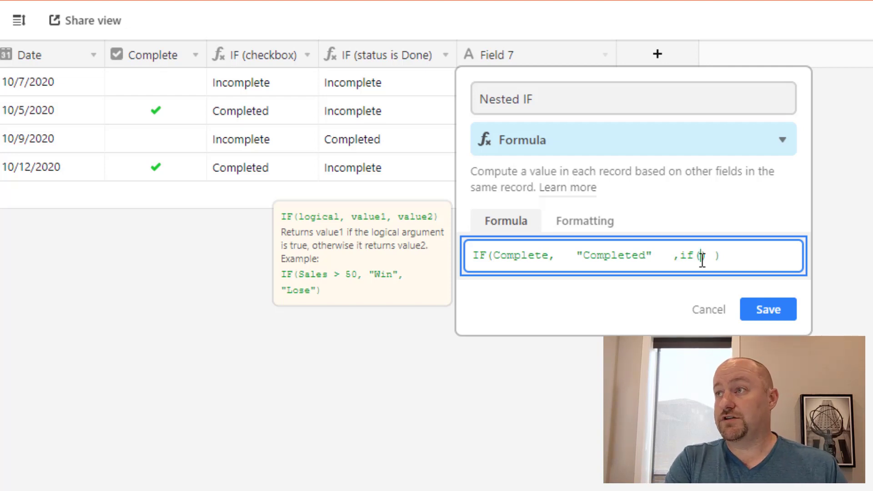
{"action": "type", "text": "Status)"}
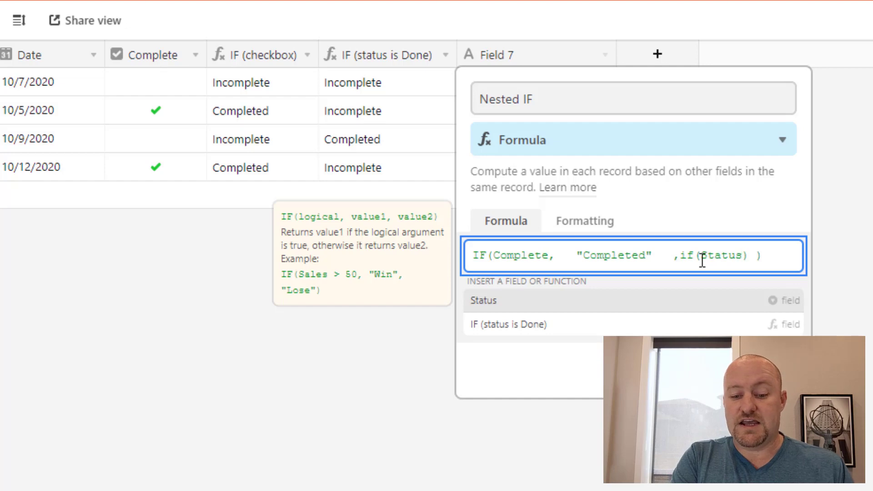
{"action": "type", "text": "='Done'"}
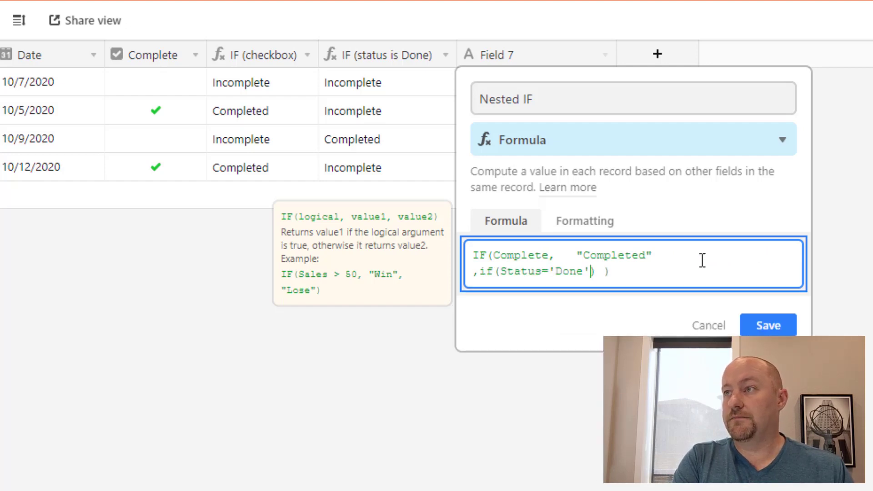
{"action": "type", "text": ","}
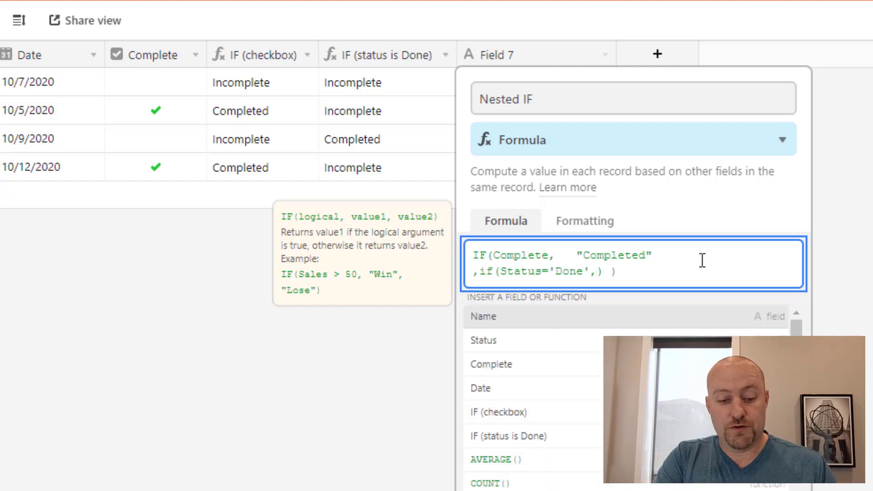
{"action": "type", "text": "'Completed"}
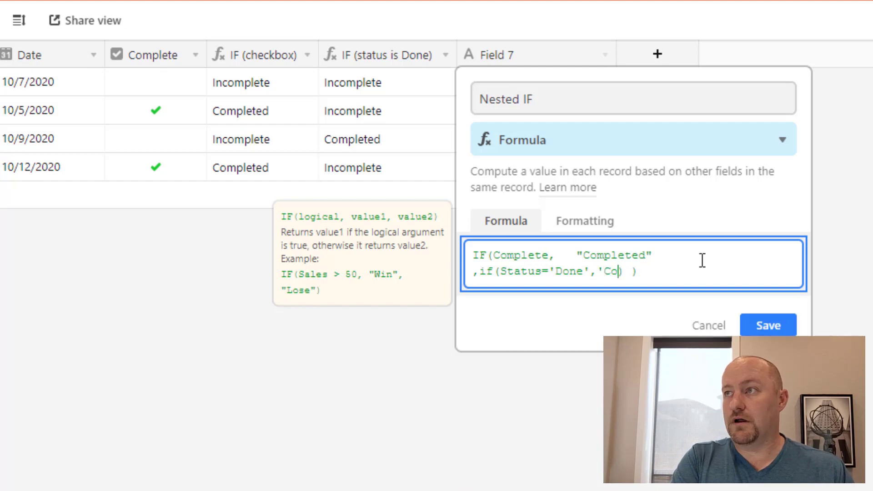
{"action": "type", "text": "','"}
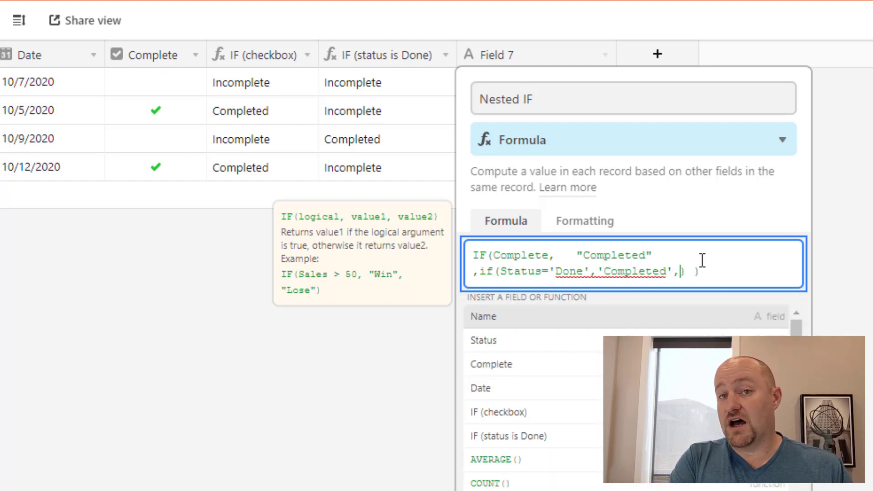
{"action": "type", "text": "Incomplete'"}
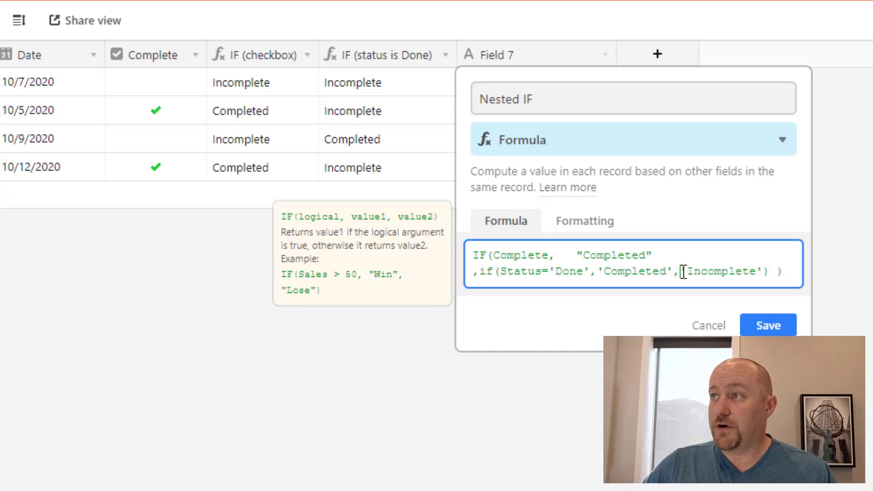
Check the formula's result values, then save the Nested IF field and narrow its column
{"action": "left_click_drag", "start_coordinate": [682, 271], "coordinate": [764, 275]}
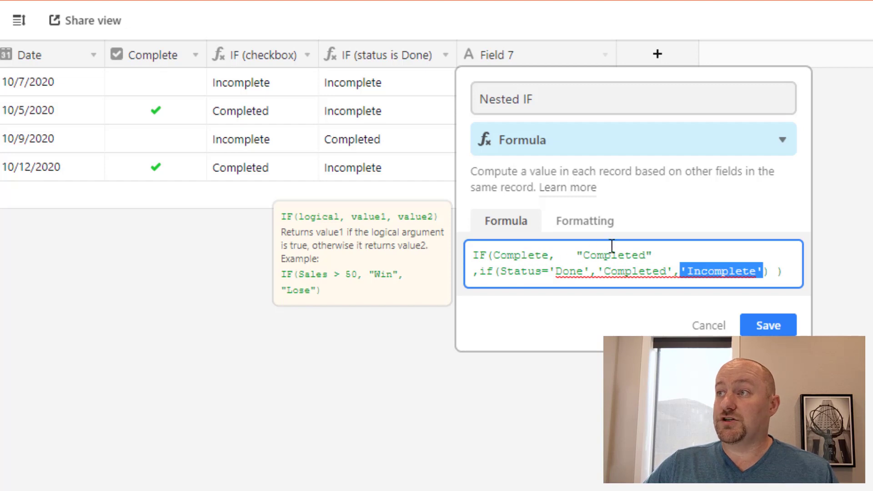
{"action": "left_click_drag", "start_coordinate": [574, 254], "coordinate": [665, 253]}
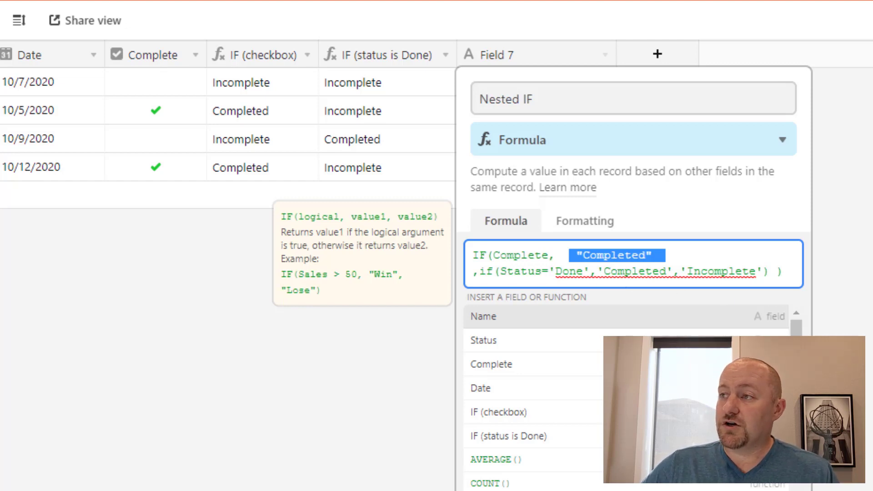
{"action": "left_click", "coordinate": [768, 325]}
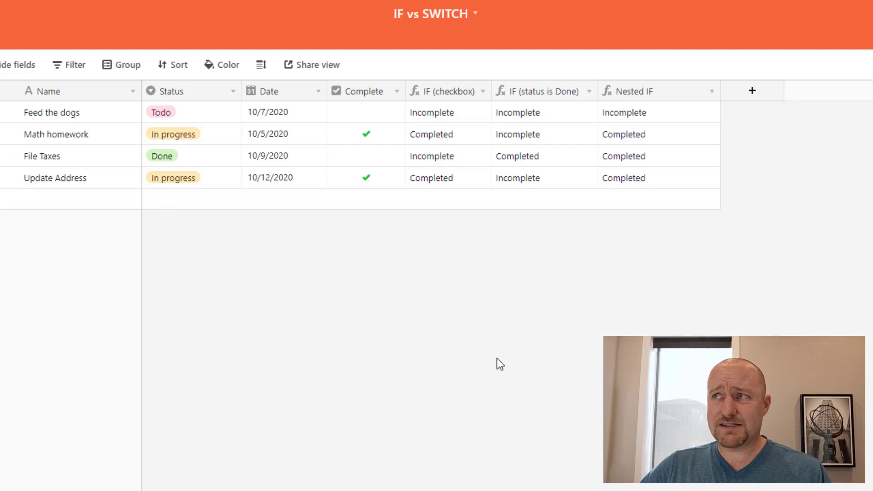
{"action": "left_click_drag", "start_coordinate": [721, 90], "coordinate": [682, 91]}
Add a field named SWITCH after Nested IF and make it a Formula field
{"action": "left_click", "coordinate": [713, 90]}
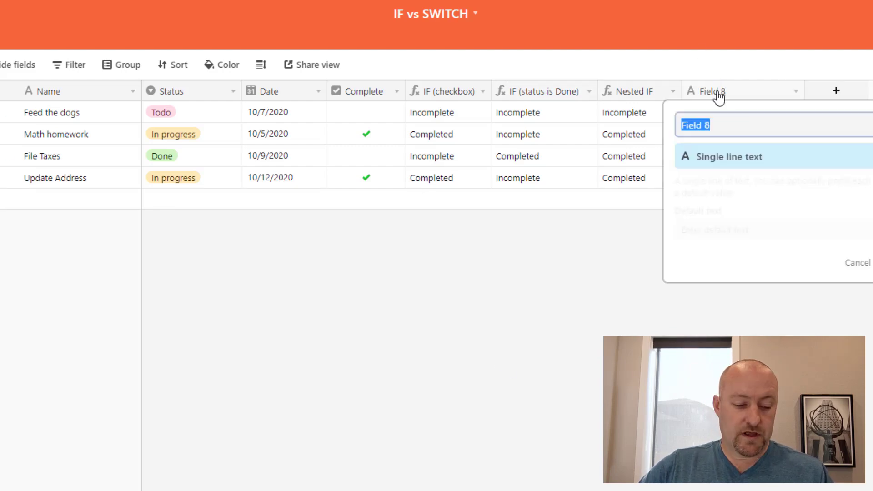
{"action": "type", "text": "S"}
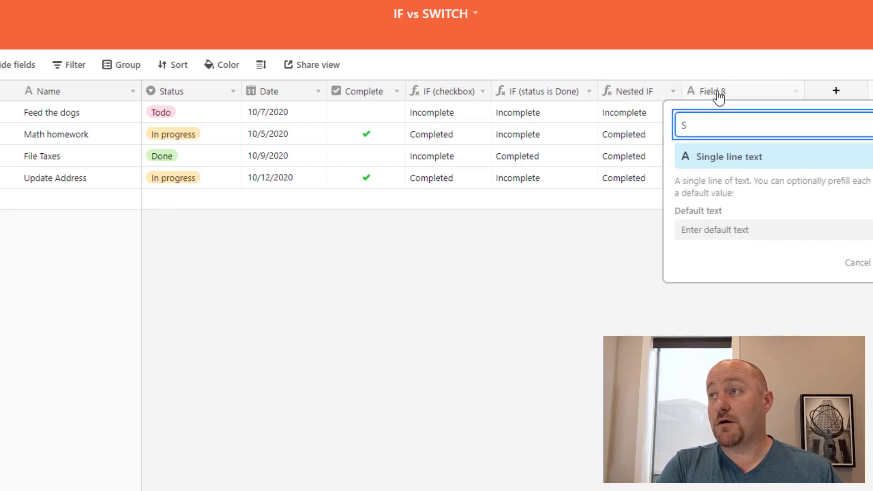
{"action": "type", "text": "WITCH"}
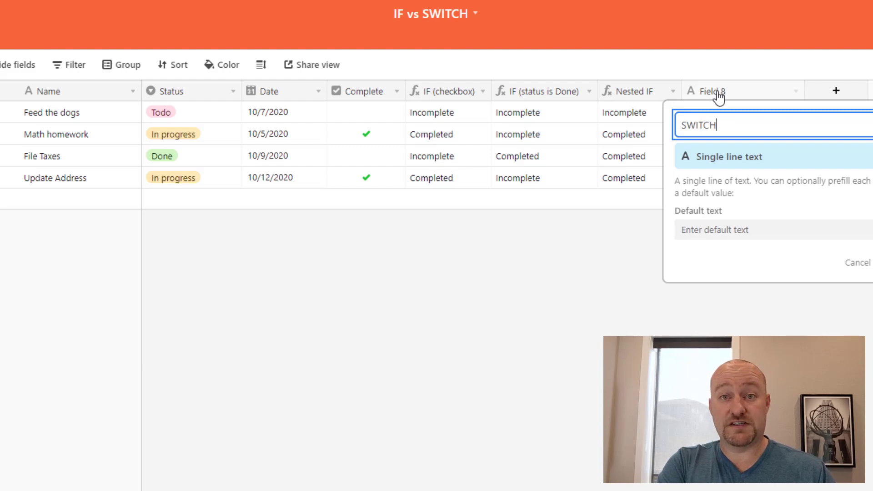
{"action": "key", "text": "Tab"}
{"action": "type", "text": "for"}
{"action": "key", "text": "Return"}
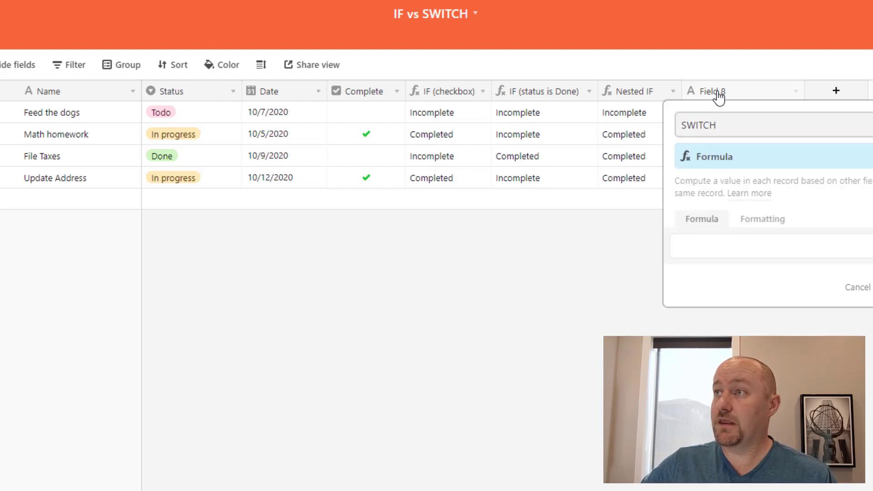
Start the formula with SWITCH on Status, returning 'This needs to get done' for 'Todo'
{"action": "left_click", "coordinate": [757, 245]}
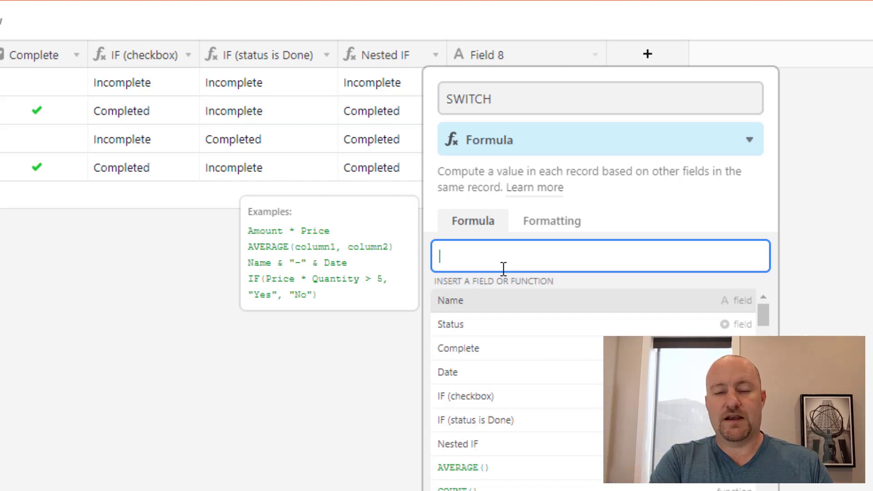
{"action": "type", "text": "swi"}
{"action": "key", "text": "Tab"}
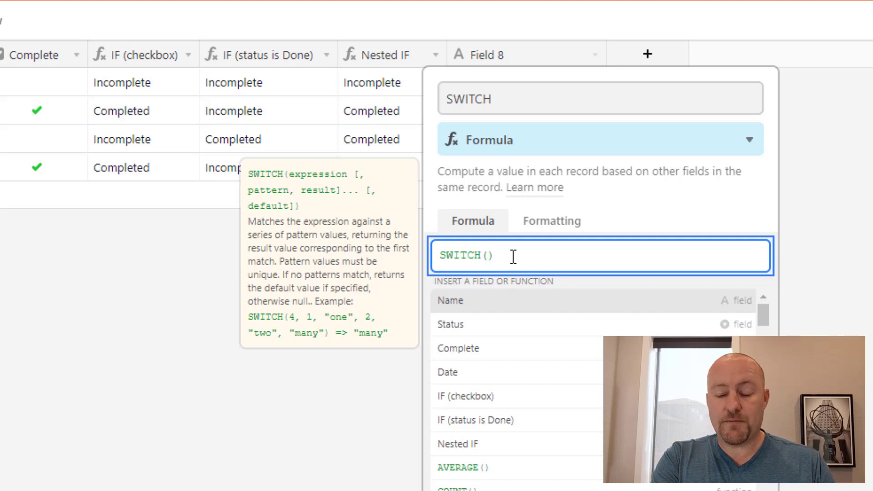
{"action": "type", "text": "Status"}
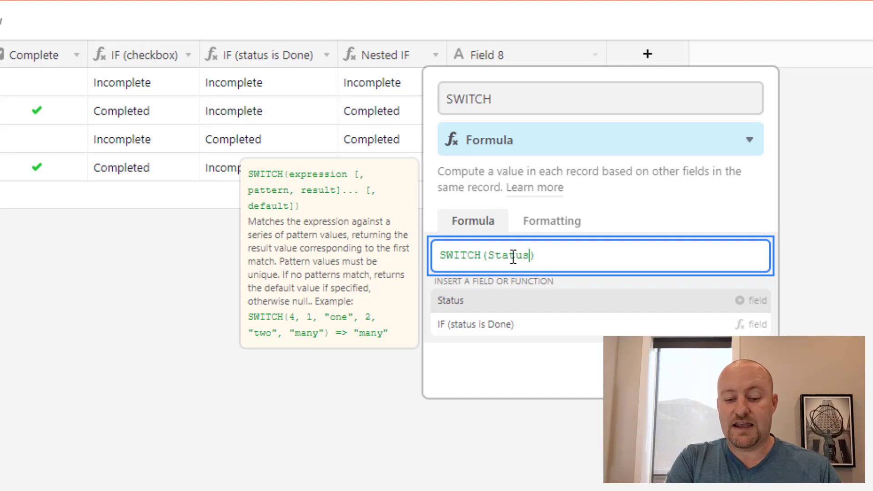
{"action": "type", "text": ", '"}
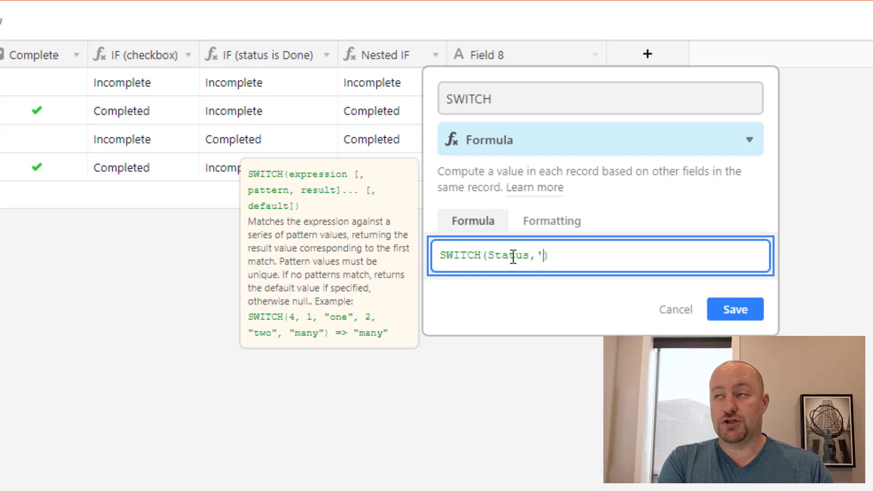
{"action": "type", "text": "Todo',"}
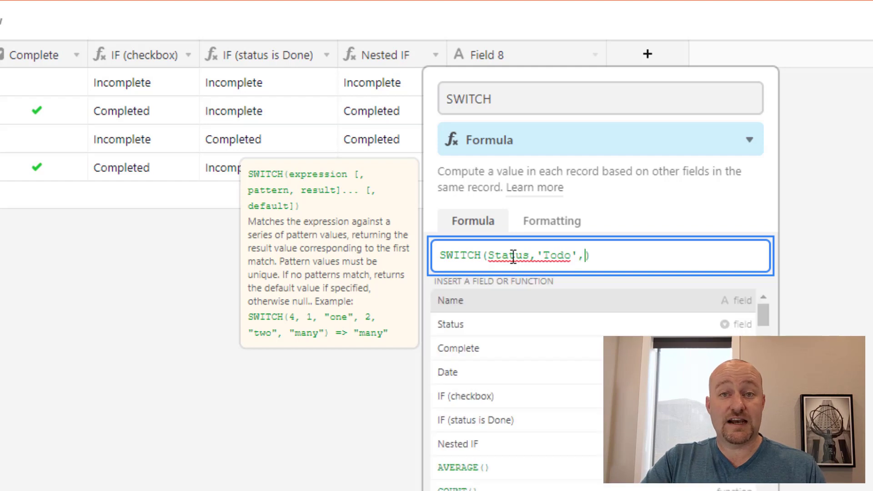
{"action": "type", "text": "'"}
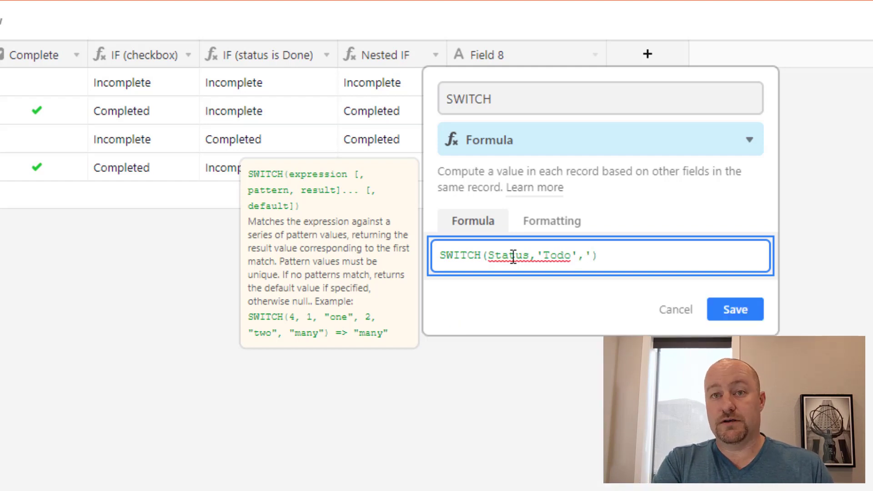
{"action": "type", "text": "This needs to"}
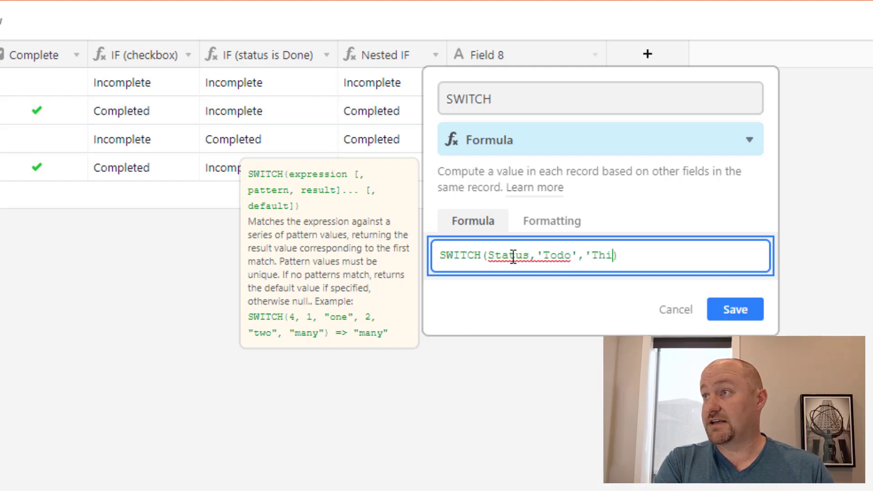
{"action": "type", "text": " get done'"}
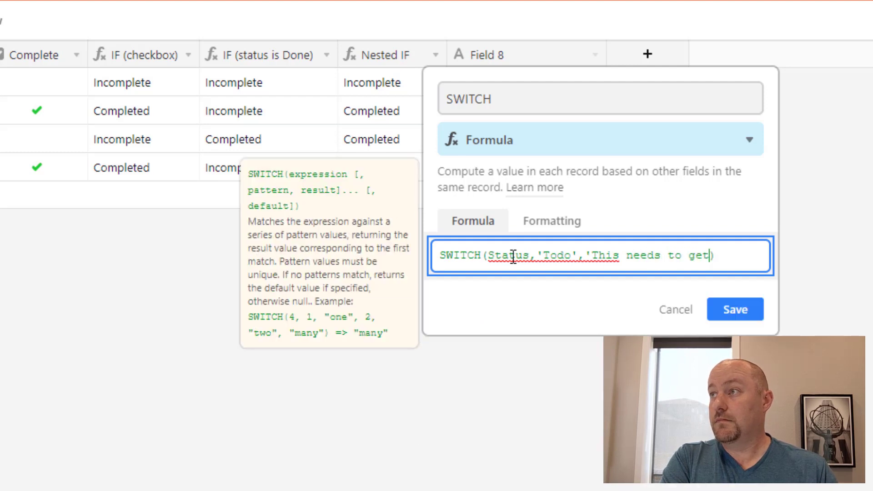
{"action": "type", "text": ","}
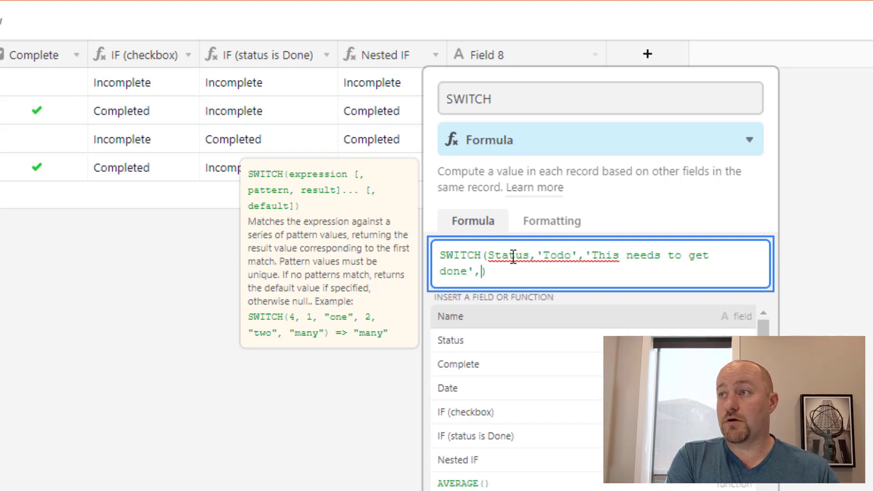
Add the pattern 'In progress' with the result 'Hurry up and finish' to the SWITCH formula
{"action": "type", "text": "In"}
{"action": "key", "text": "BackSpace"}
{"action": "key", "text": "BackSpace"}
{"action": "key", "text": "BackSpace"}
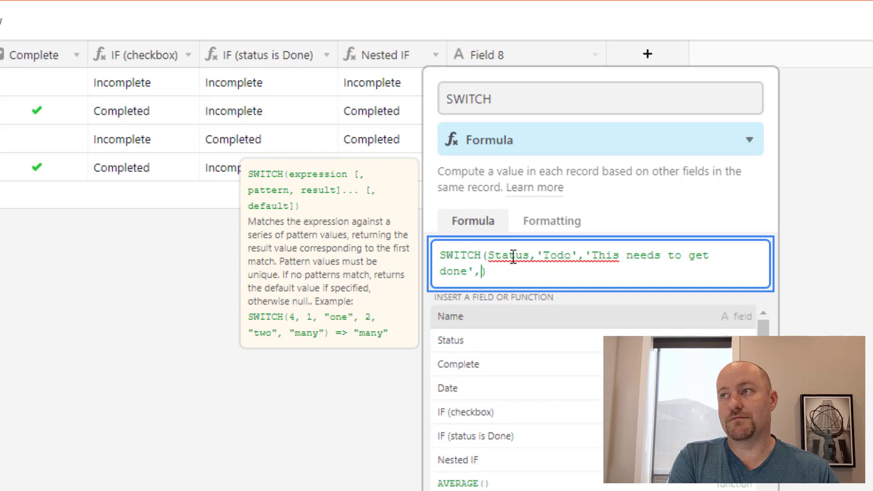
{"action": "type", "text": "'In"}
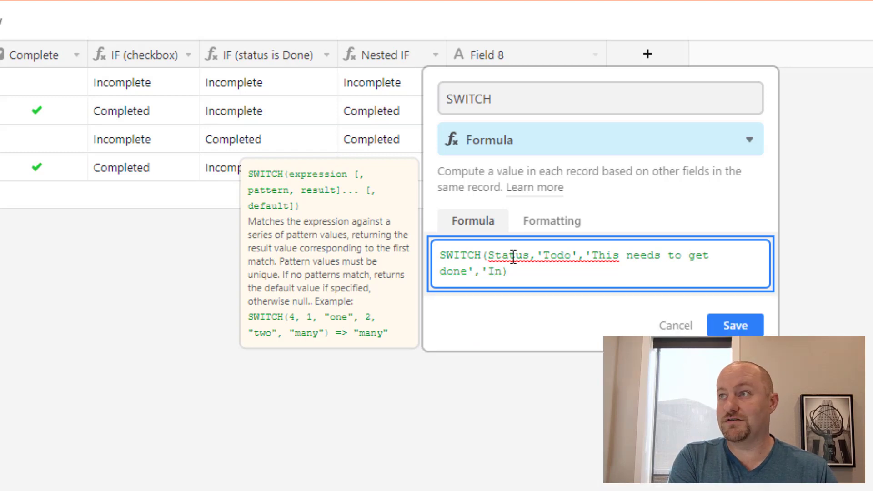
{"action": "type", "text": " progress'"}
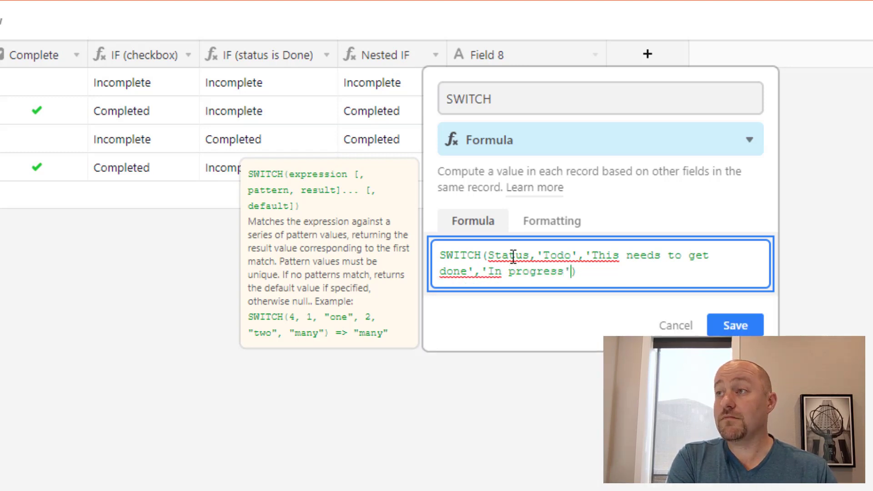
{"action": "type", "text": ",'"}
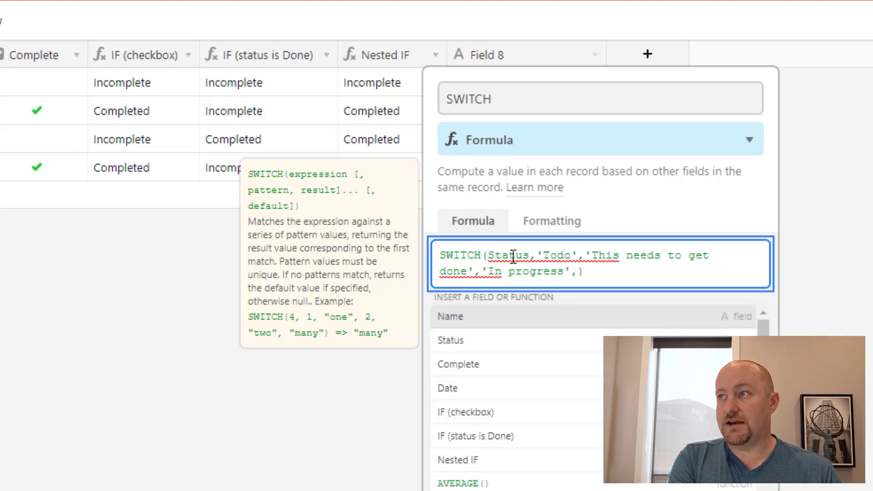
{"action": "type", "text": "Hurry up and"}
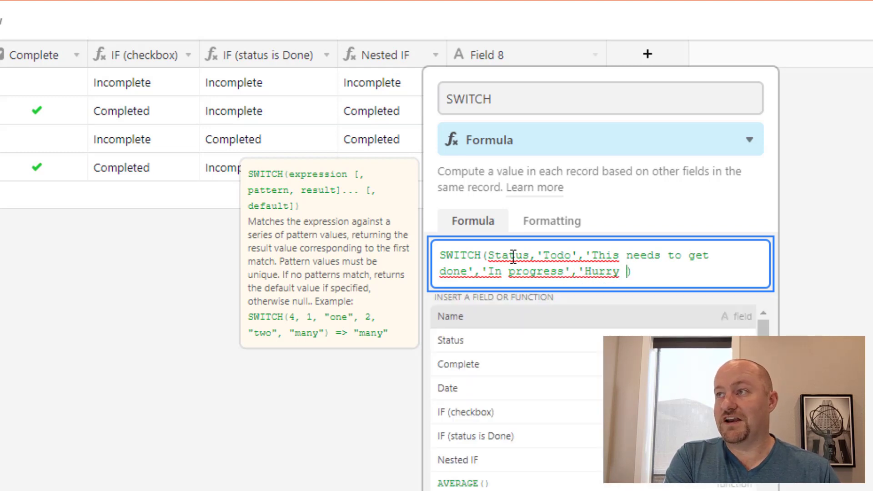
{"action": "type", "text": " finish',"}
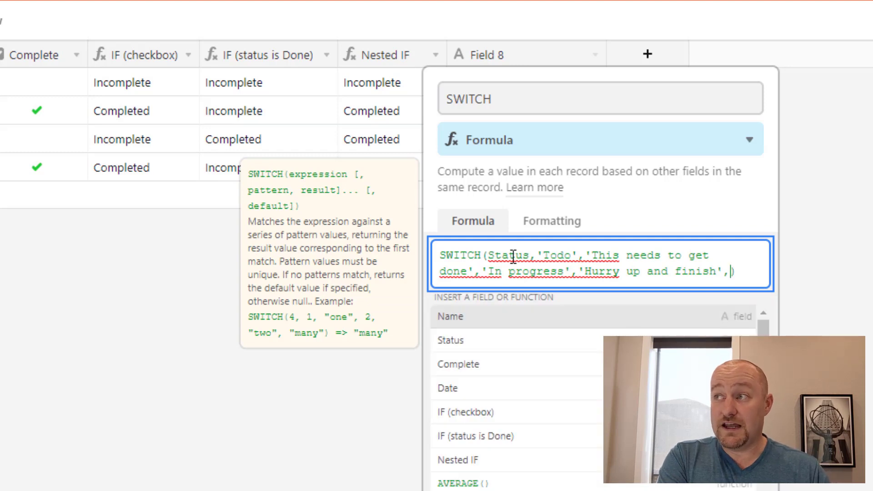
Add the pattern 'Done' with the result 'Great Work!', save the SWITCH field and widen its column slightly
{"action": "type", "text": "'Done',"}
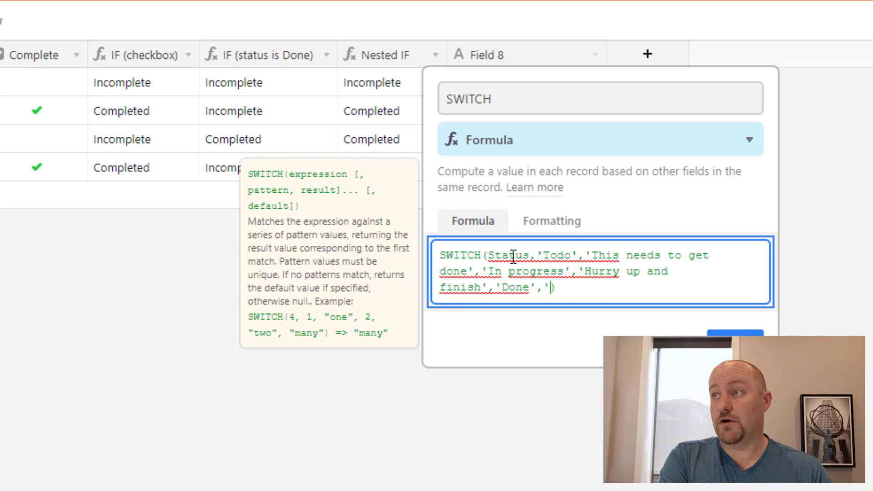
{"action": "type", "text": "'Great Work!;"}
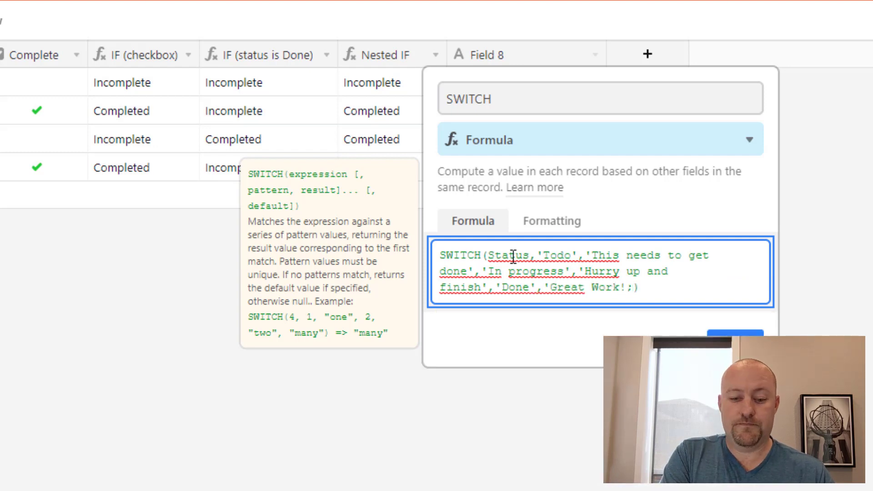
{"action": "key", "text": "BackSpace"}
{"action": "type", "text": "'"}
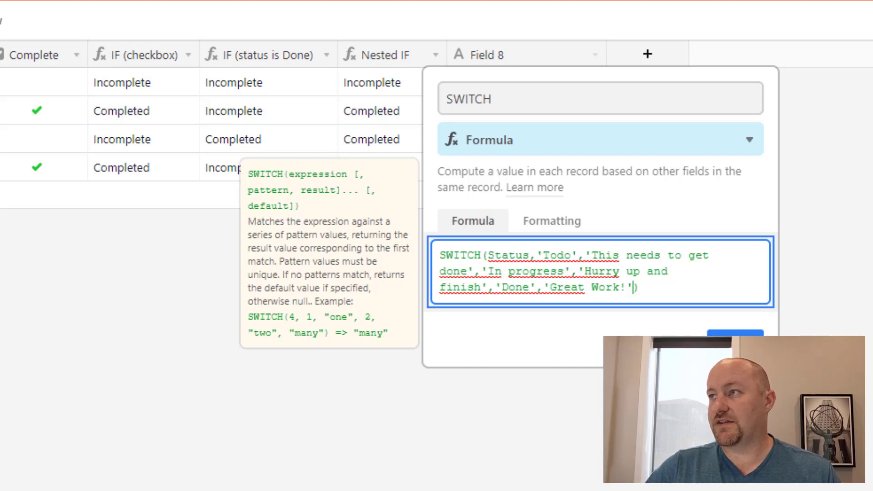
{"action": "left_click", "coordinate": [735, 342]}
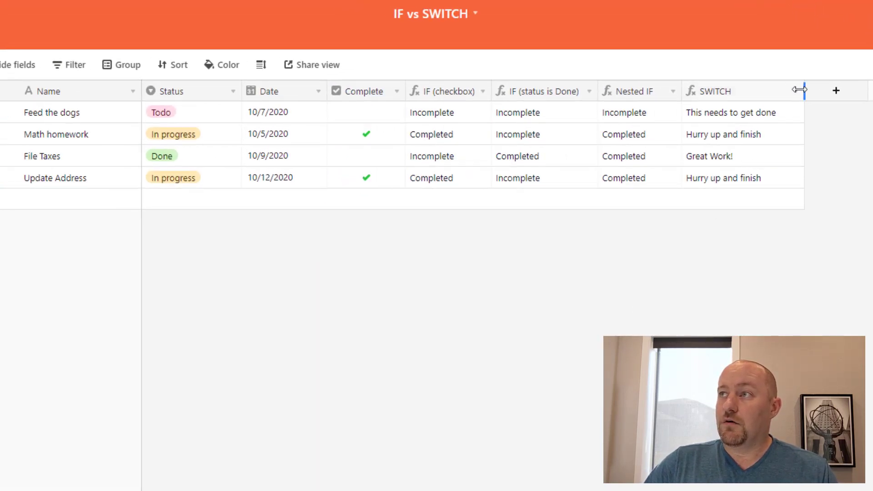
{"action": "left_click_drag", "start_coordinate": [804, 90], "coordinate": [815, 104]}
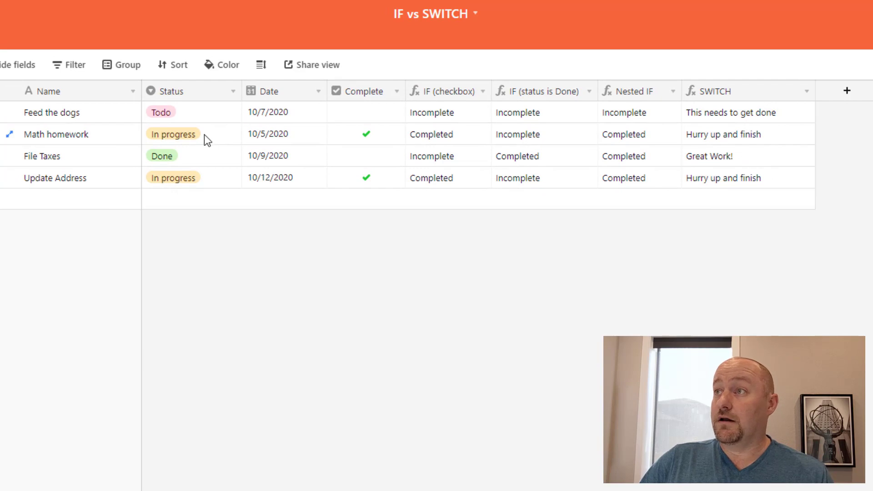
Reopen the SWITCH field's formula and review its Status expression and the pattern and result pairs
{"action": "double_click", "coordinate": [745, 91]}
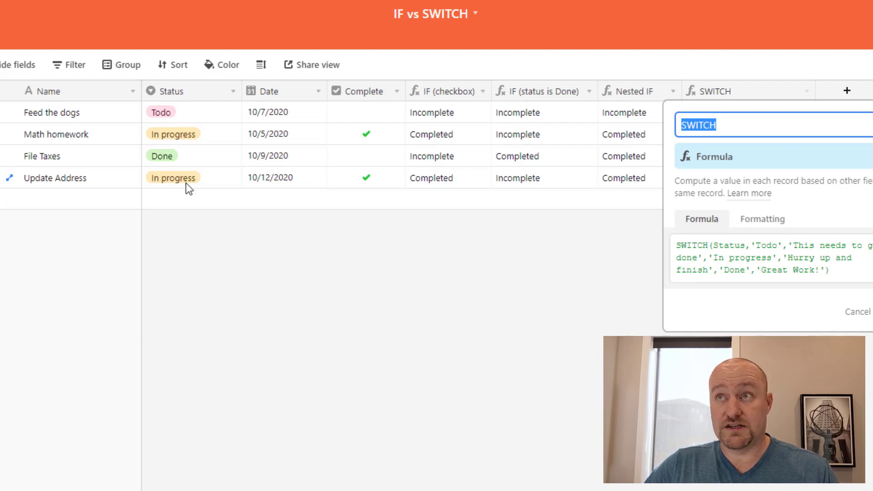
{"action": "left_click", "coordinate": [302, 292]}
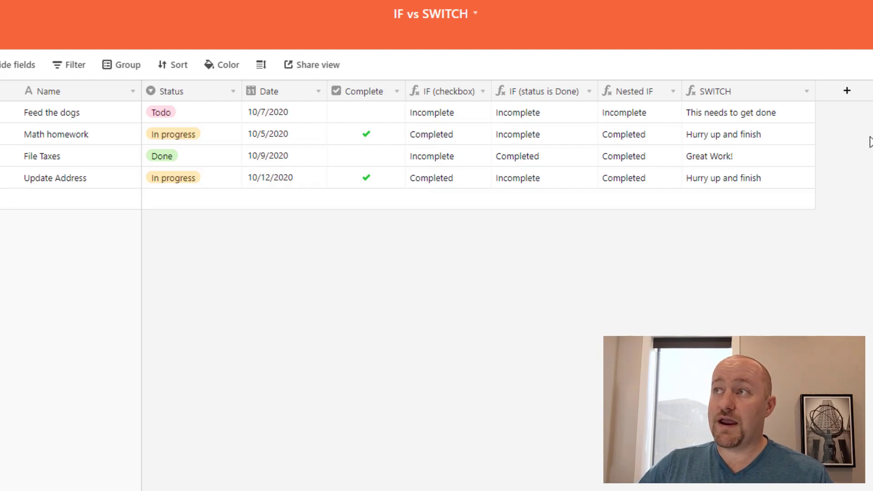
{"action": "double_click", "coordinate": [736, 82]}
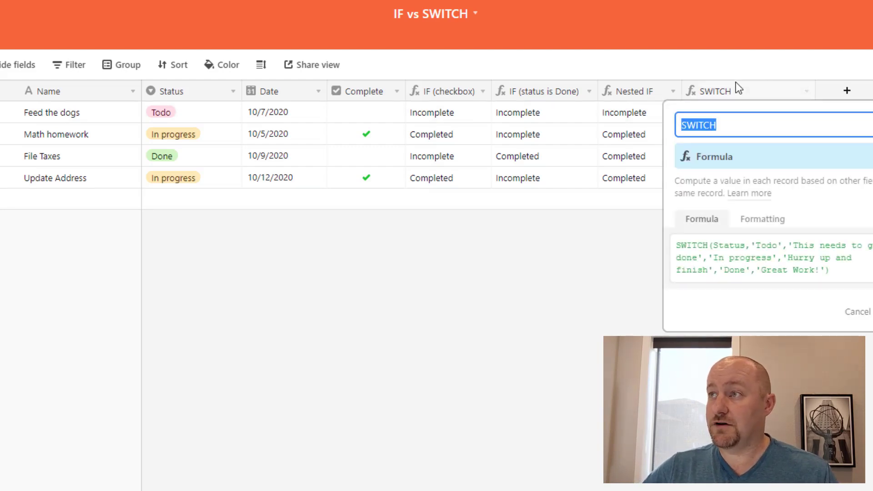
{"action": "left_click", "coordinate": [721, 249]}
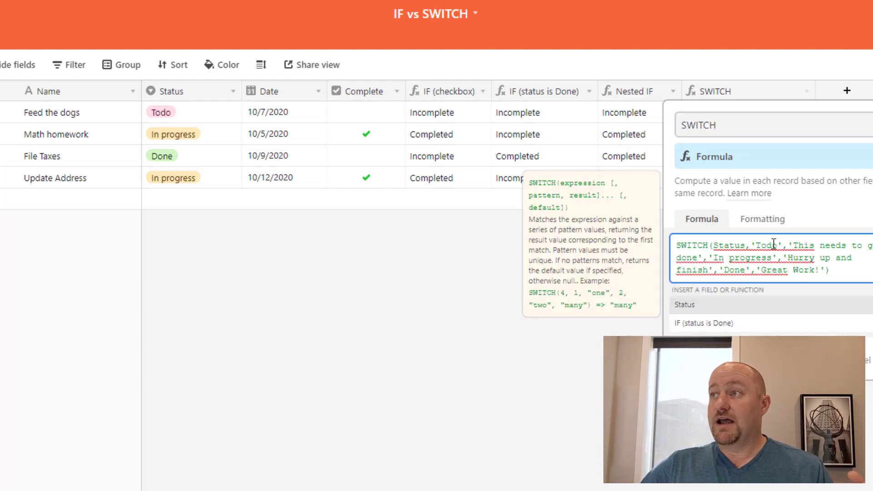
{"action": "left_click", "coordinate": [753, 245]}
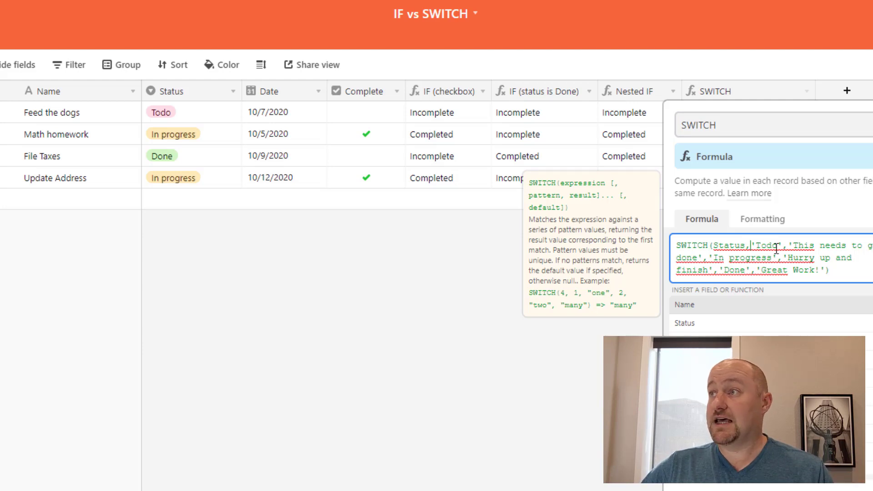
{"action": "left_click_drag", "start_coordinate": [788, 246], "coordinate": [774, 257]}
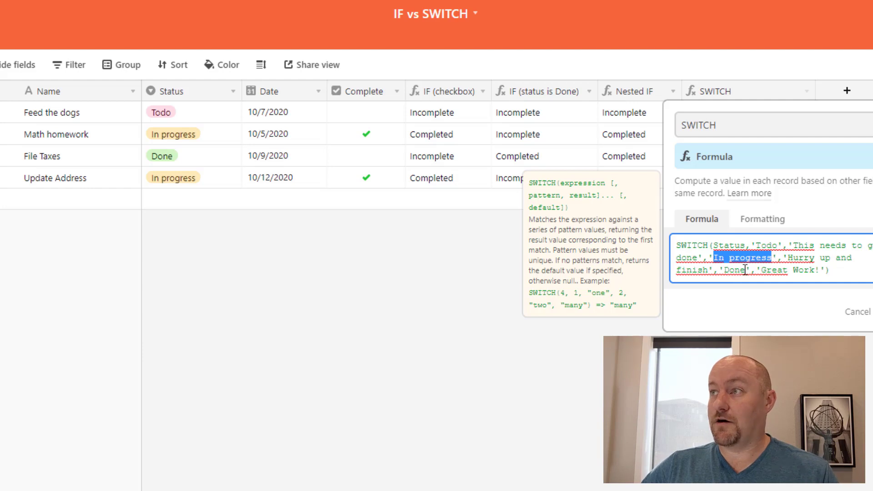
Add 'No Status Selected!' as the SWITCH formula's default result, save the field, and test it with a new blank record
{"action": "left_click", "coordinate": [826, 270]}
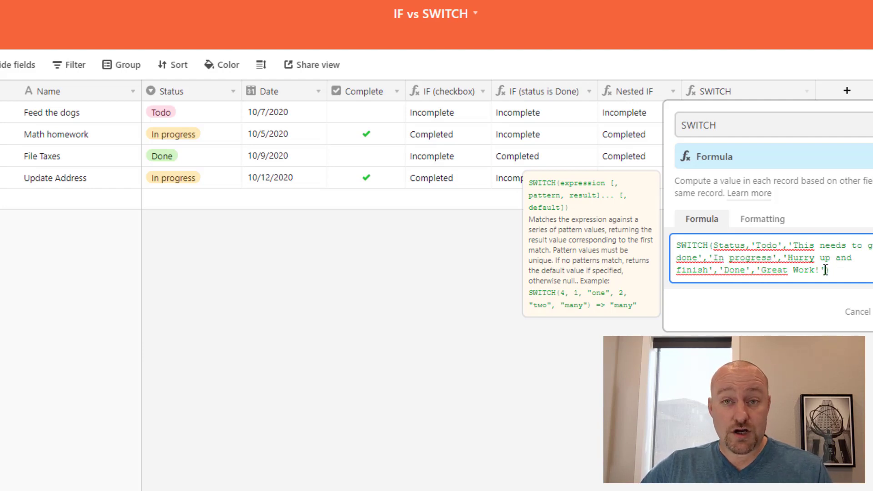
{"action": "type", "text": ","}
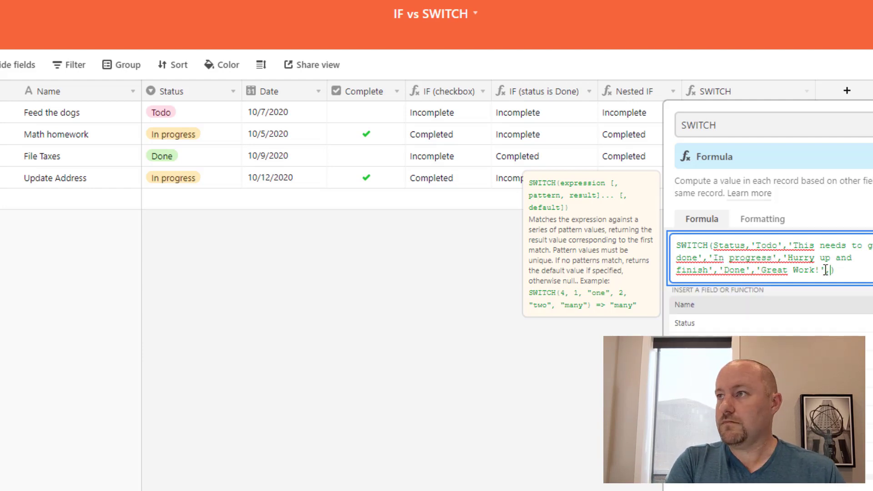
{"action": "type", "text": "'"}
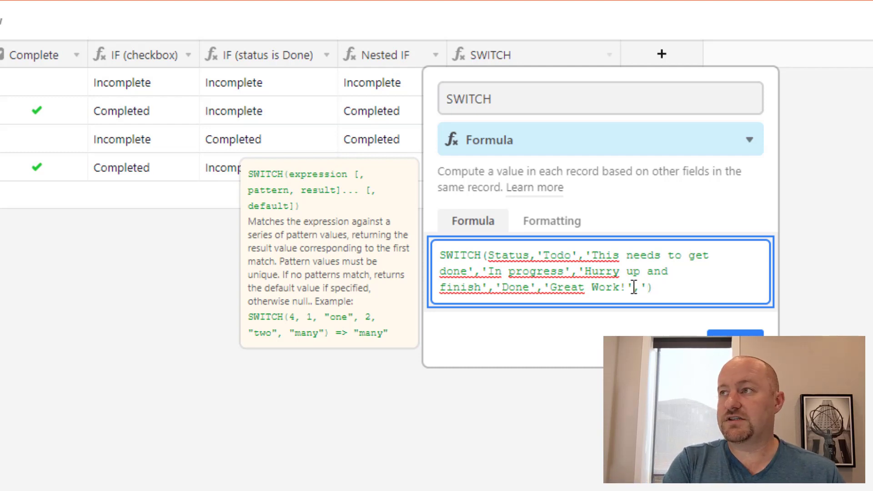
{"action": "type", "text": "No Stat"}
{"action": "type", "text": "us Selected"}
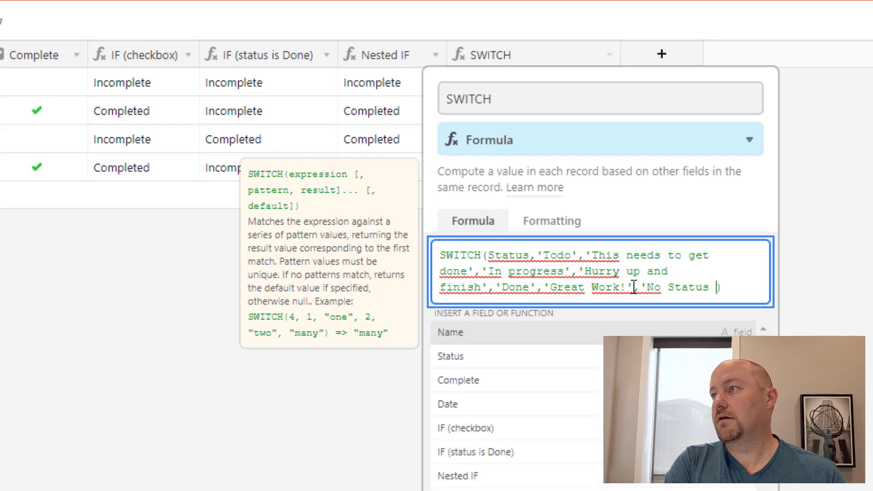
{"action": "type", "text": "!'"}
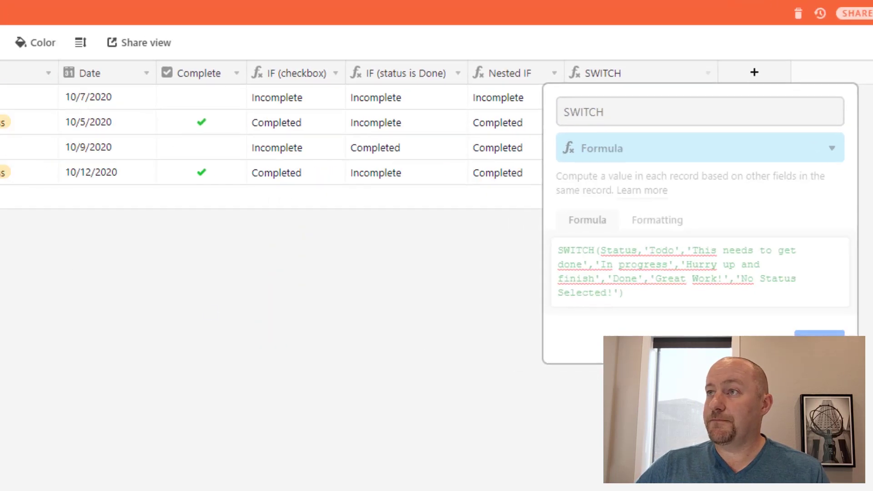
{"action": "left_click", "coordinate": [146, 198]}
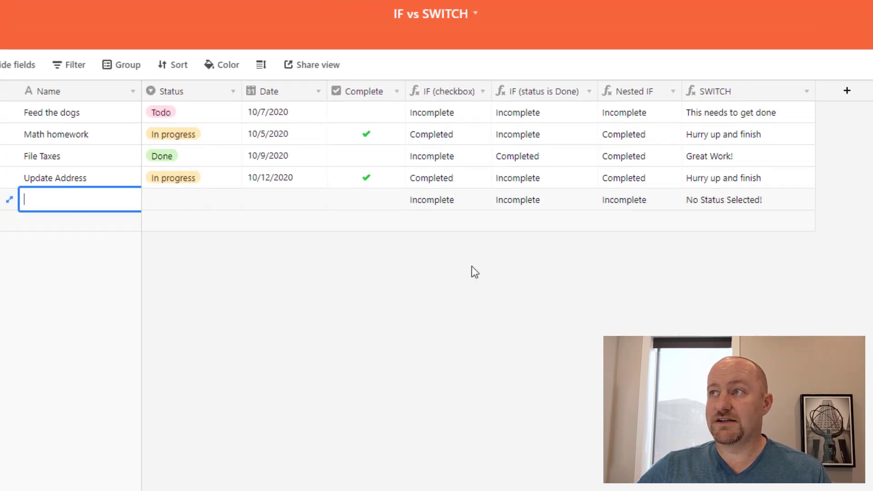
{"action": "left_click", "coordinate": [742, 201]}
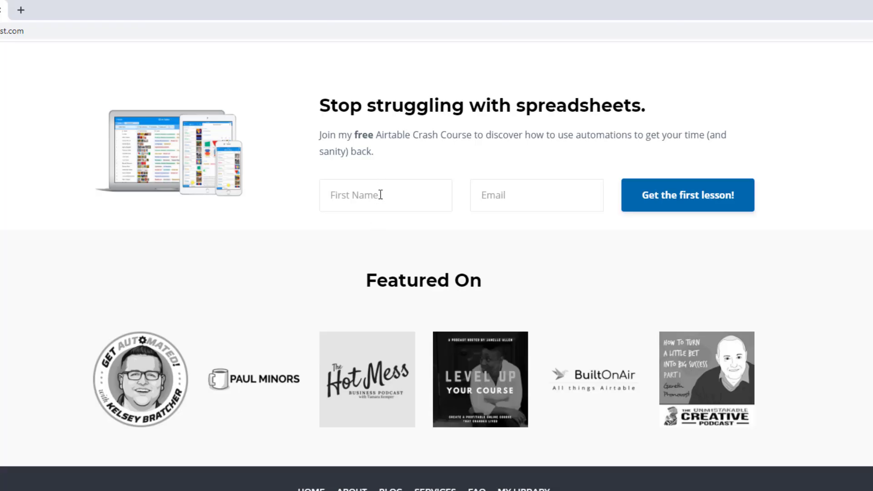
On the GAP Consulting website, fill in the first name and e-mail in the free Airtable Crash Course sign-up form
{"action": "left_click", "coordinate": [380, 195]}
{"action": "type", "text": "G"}
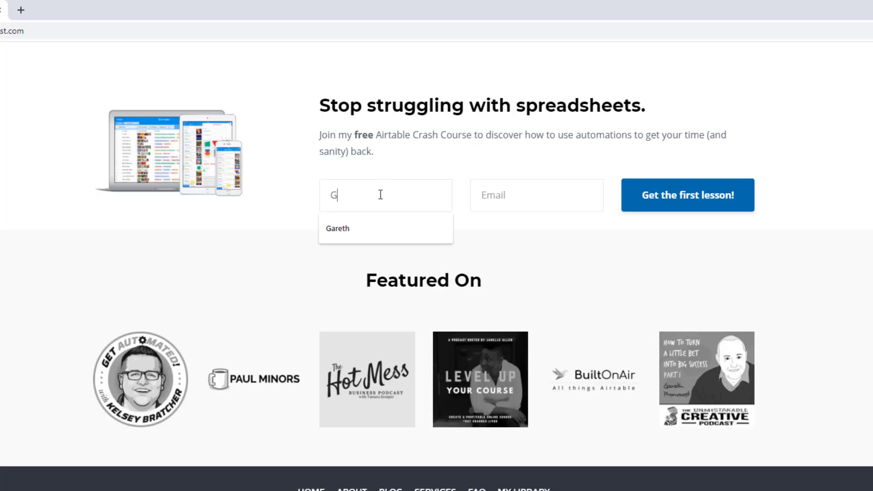
{"action": "type", "text": "areth"}
{"action": "key", "text": "Tab"}
{"action": "type", "text": "garet"}
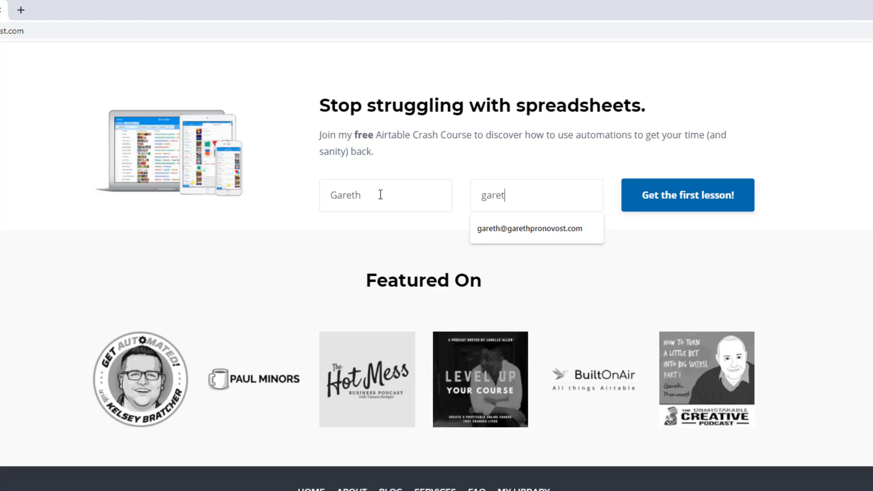
{"action": "key", "text": "Down"}
{"action": "key", "text": "Return"}
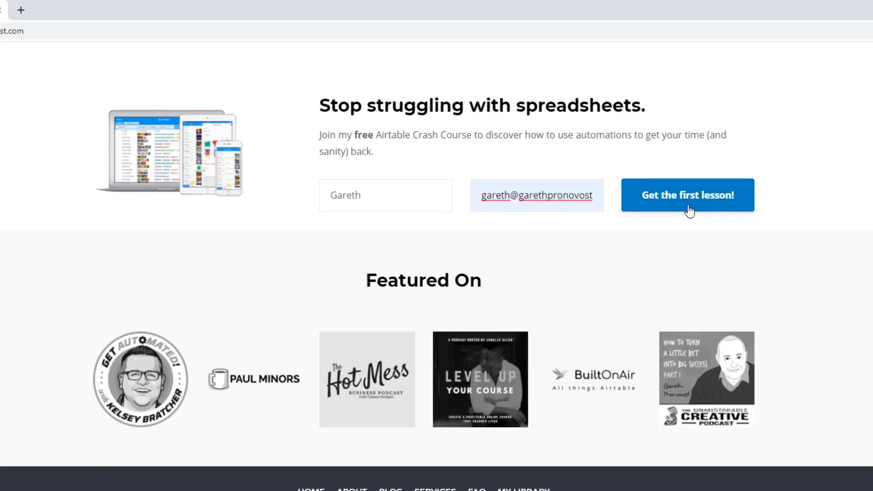
Open the website's Services page and look at the consulting support options
{"action": "scroll", "coordinate": [689, 211], "scroll_direction": "up", "scroll_amount": 20}
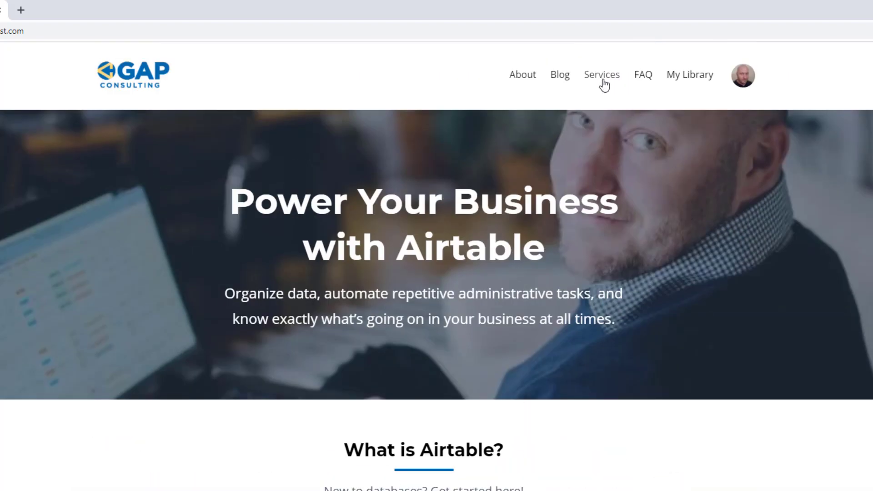
{"action": "left_click", "coordinate": [602, 76]}
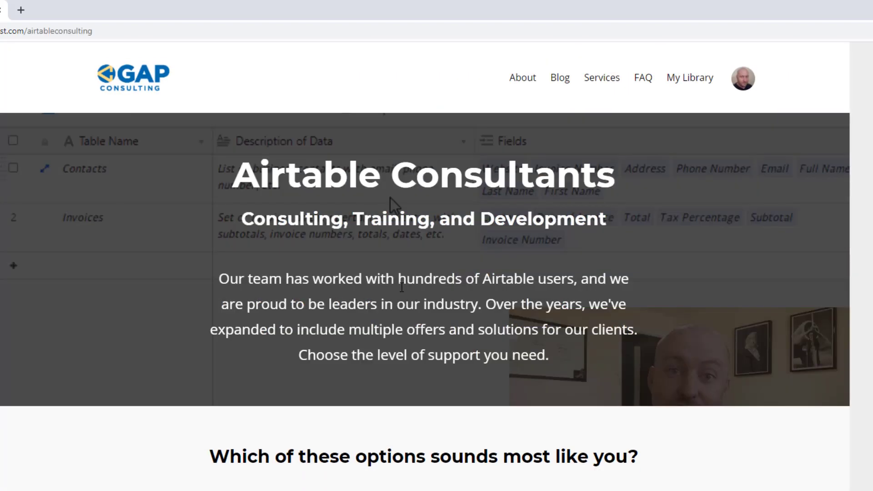
{"action": "scroll", "coordinate": [321, 309], "scroll_direction": "down", "scroll_amount": 10}
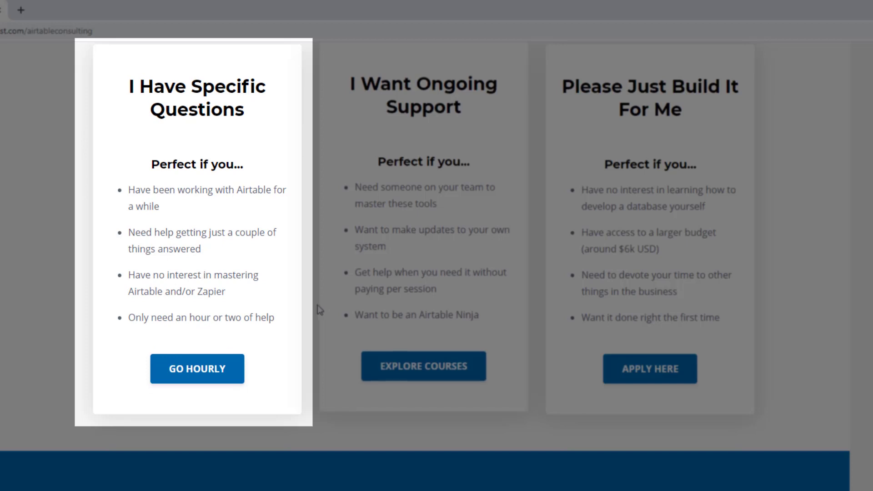